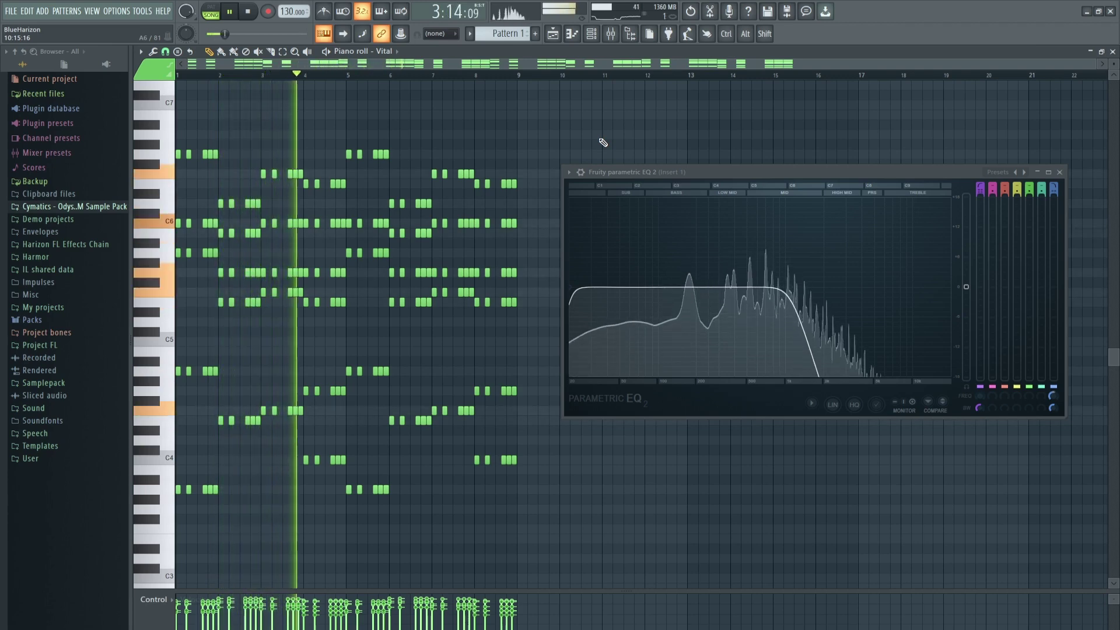
Play back the Vital chord pattern to hear it without effects
{"action": "key", "text": "space"}
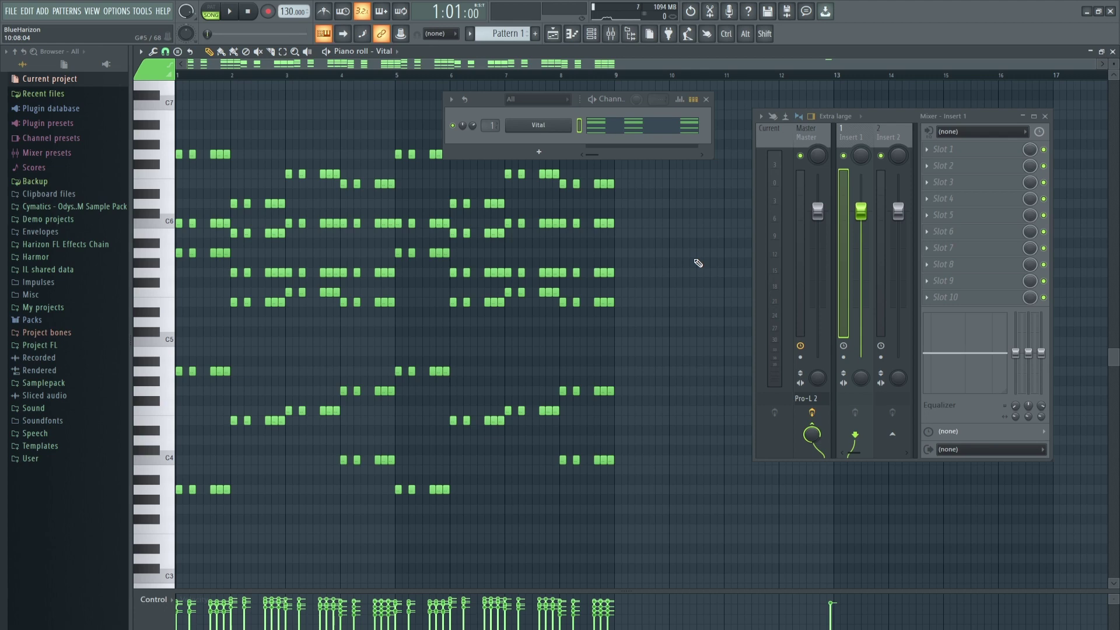
{"action": "key", "text": "space"}
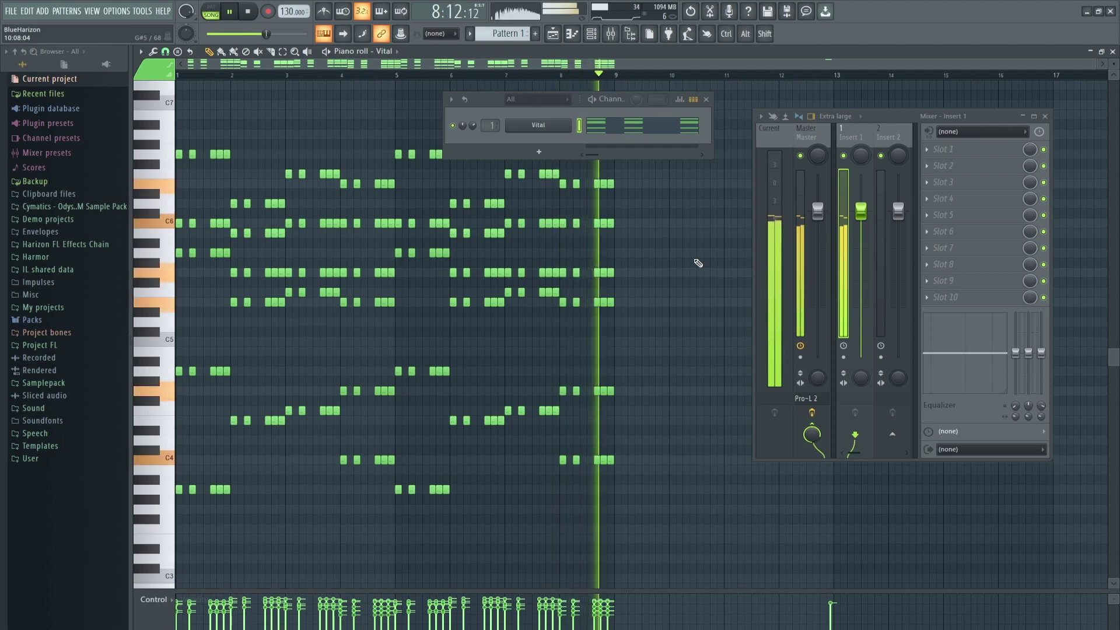
{"action": "key", "text": "space"}
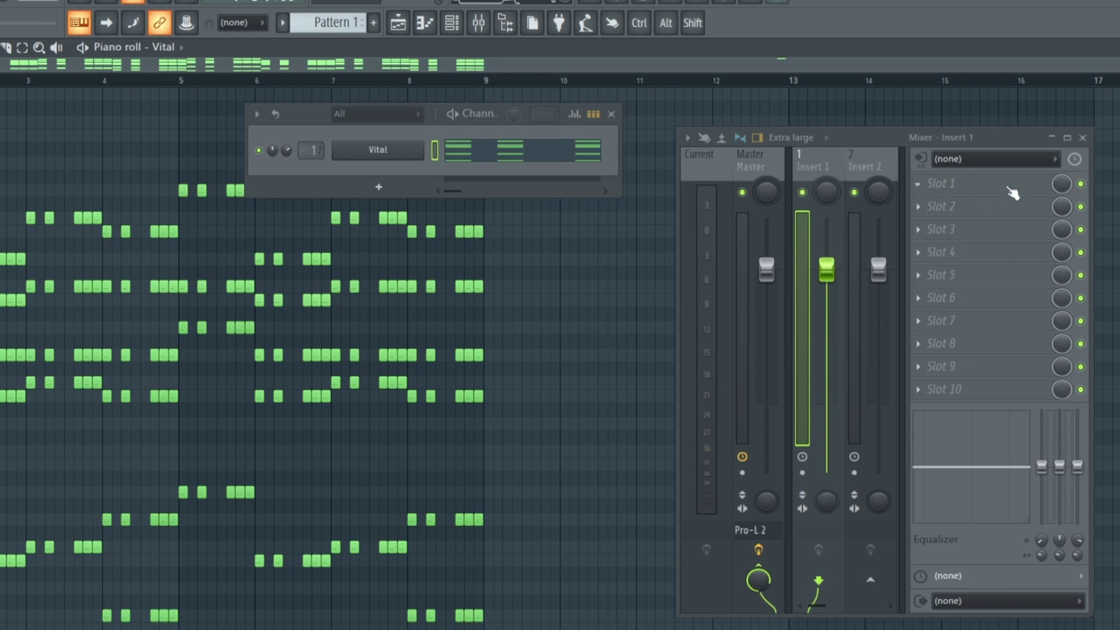
Close the channel rack and the mixer to clear the piano roll
{"action": "left_click_drag", "start_coordinate": [315, 149], "coordinate": [314, 150]}
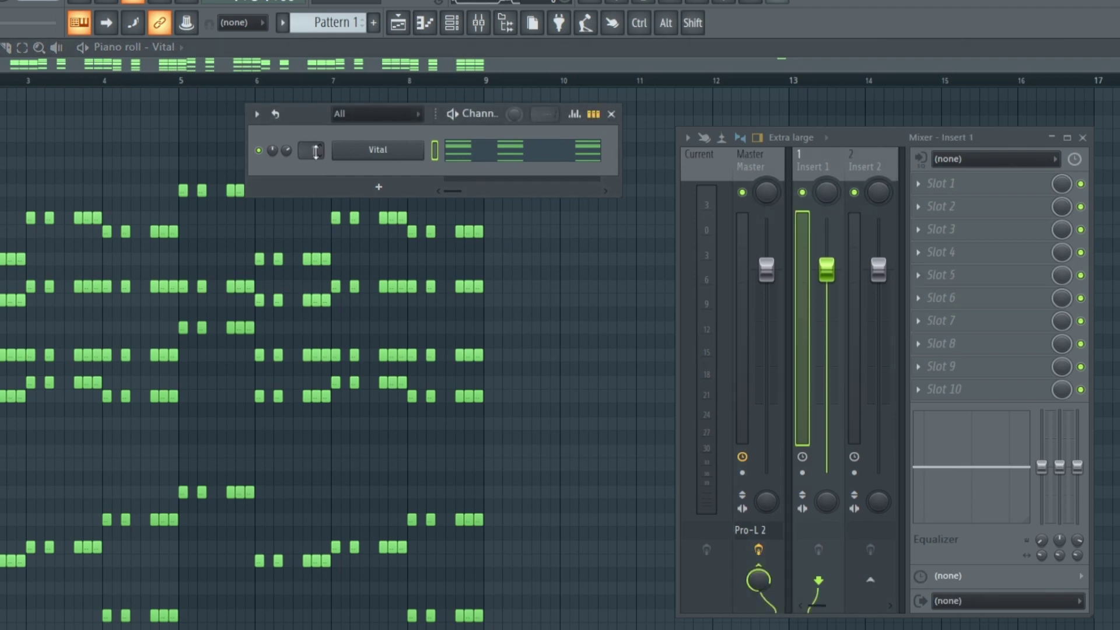
{"action": "left_click", "coordinate": [611, 114]}
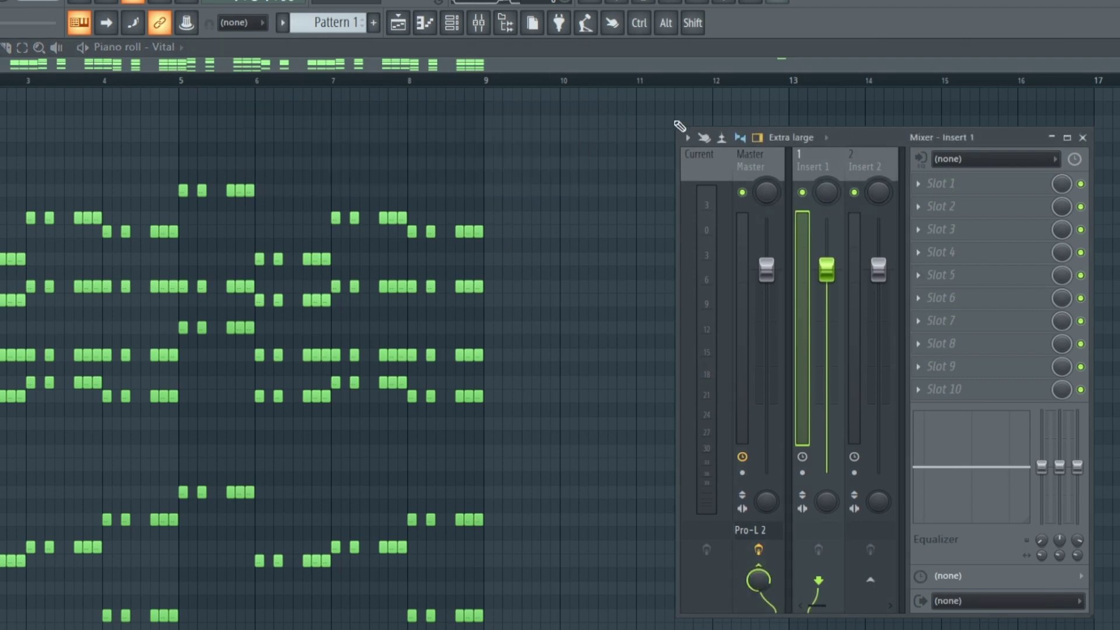
{"action": "left_click", "coordinate": [1085, 138]}
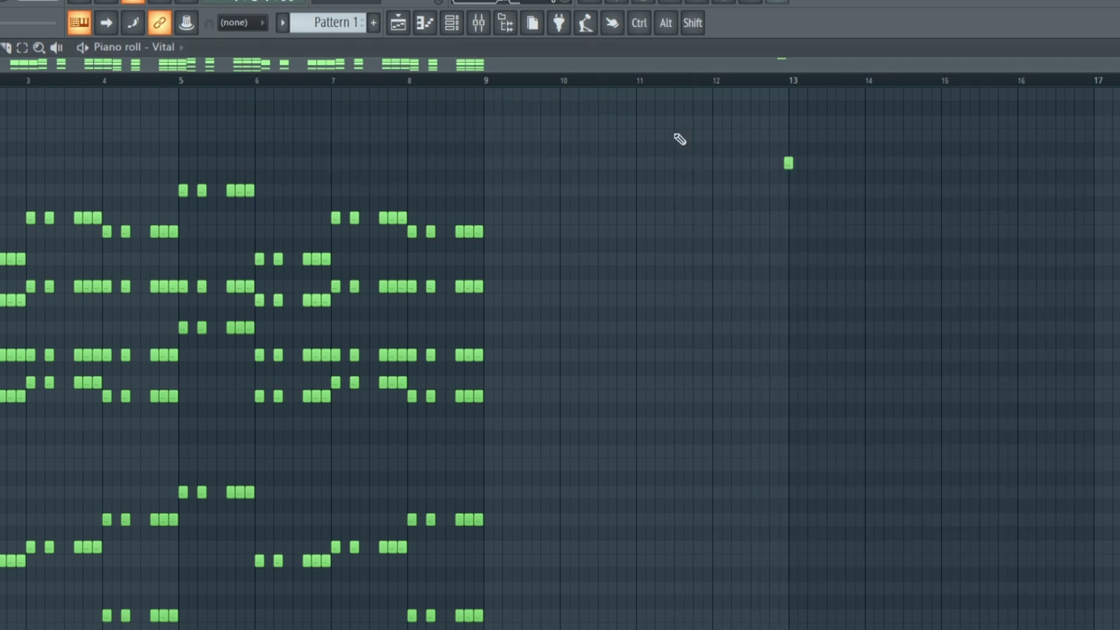
Bring back the channel rack with the Vital channel, shift it aside, and show the mixer again
{"action": "left_click", "coordinate": [454, 29]}
{"action": "left_click_drag", "start_coordinate": [305, 115], "coordinate": [371, 114]}
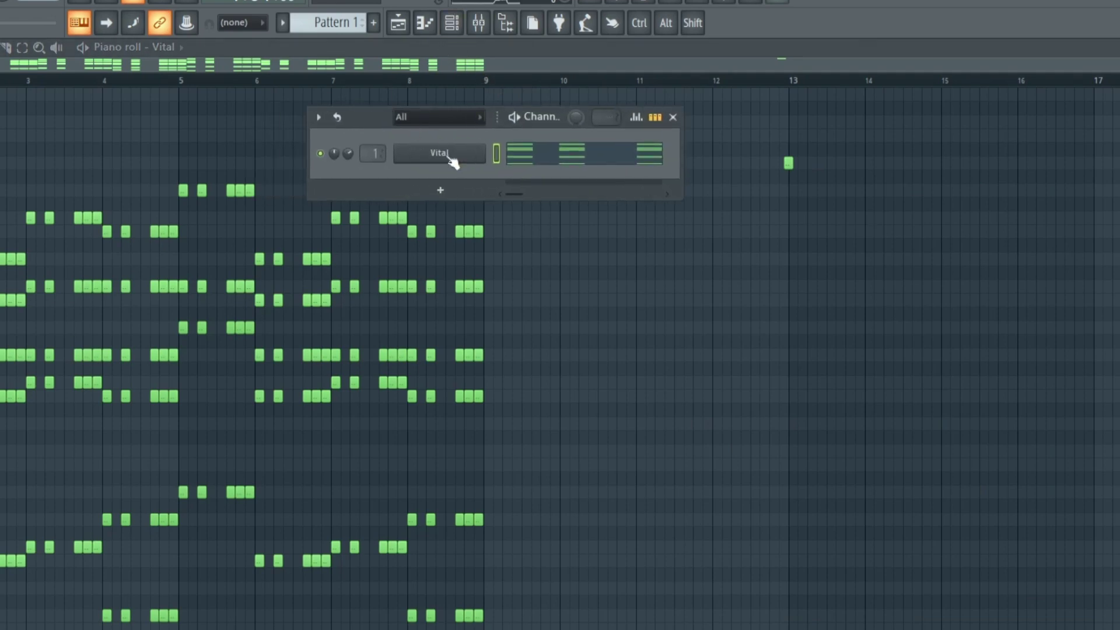
{"action": "right_click", "coordinate": [454, 163]}
{"action": "left_click", "coordinate": [320, 170]}
{"action": "left_click", "coordinate": [479, 24]}
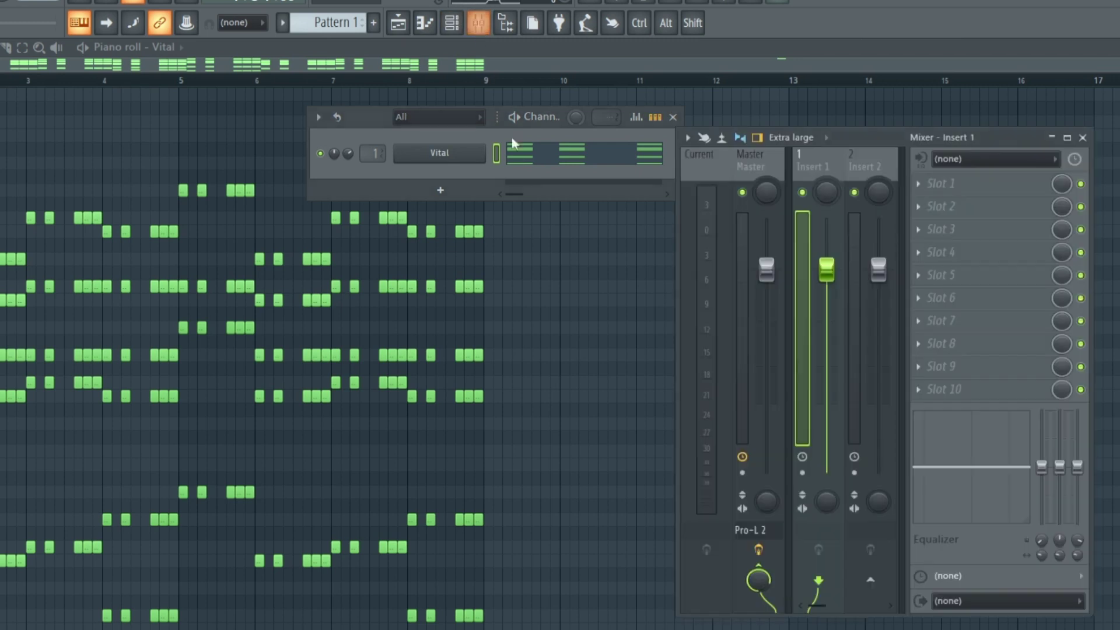
Move the mixer lower and widen it to show Insert 3 in the Extra large layout
{"action": "left_click_drag", "start_coordinate": [850, 152], "coordinate": [815, 257]}
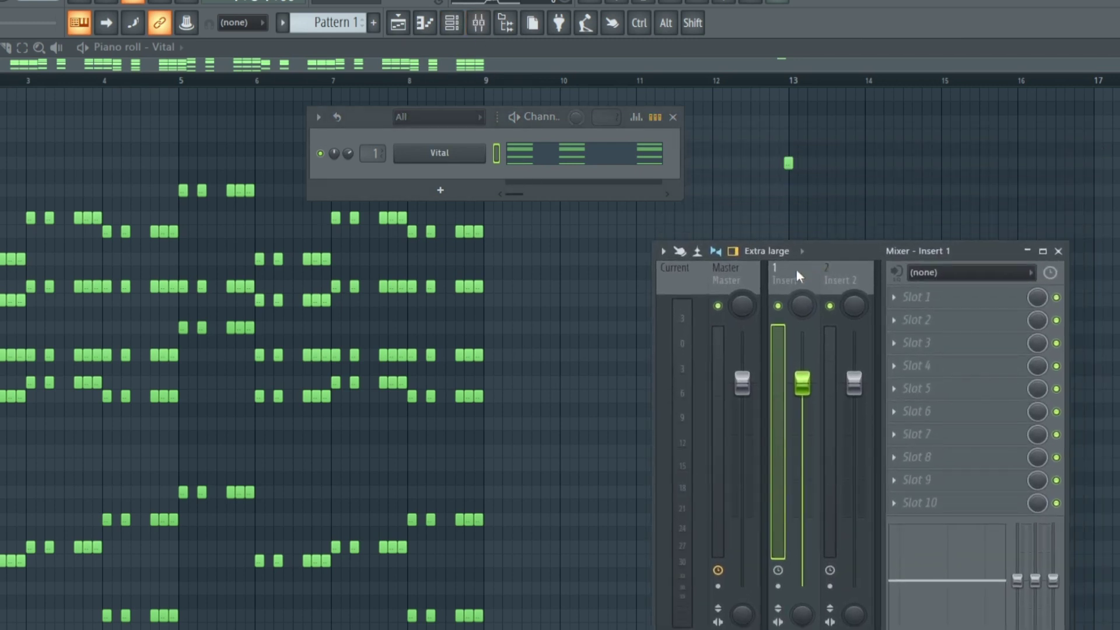
{"action": "left_click_drag", "start_coordinate": [1067, 350], "coordinate": [1119, 350]}
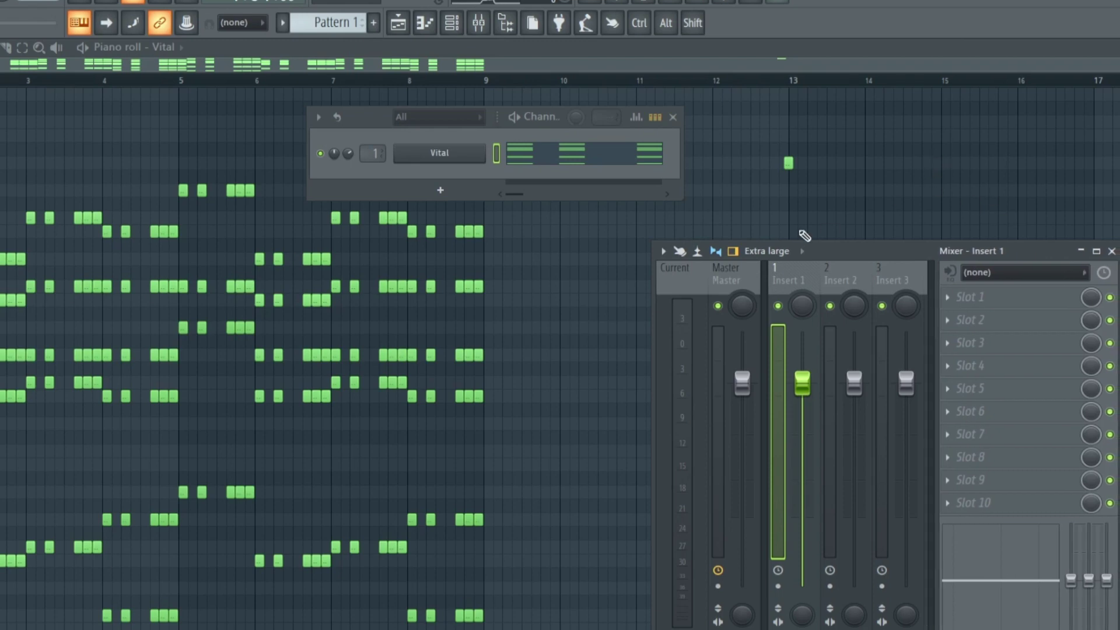
{"action": "left_click", "coordinate": [786, 252]}
{"action": "left_click", "coordinate": [762, 380]}
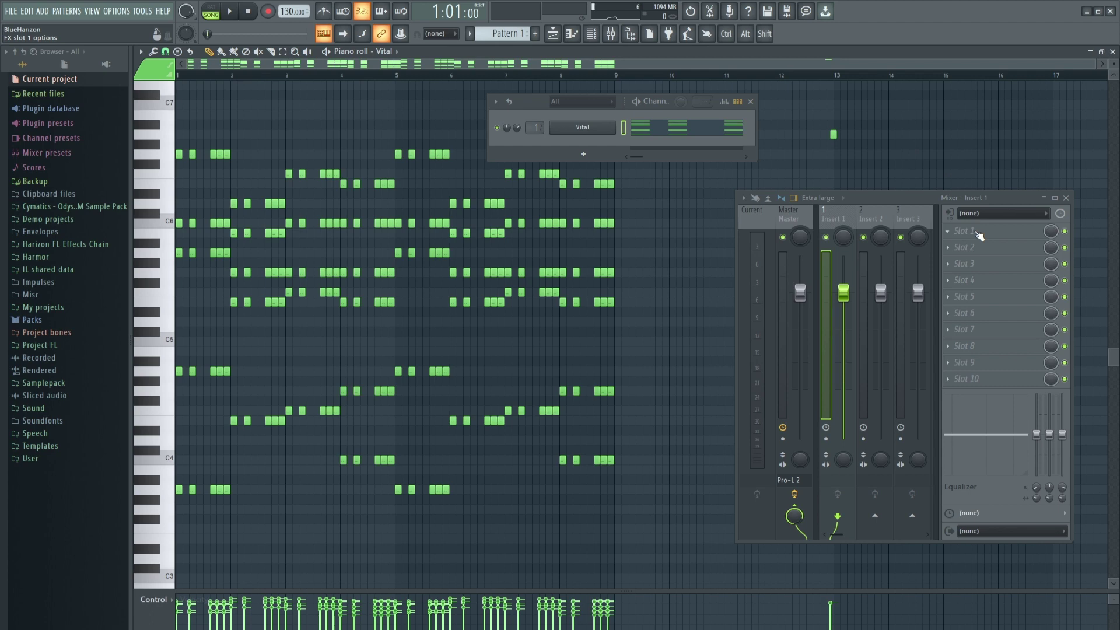
Load Fruity Parametric EQ 2 in slot 1 of Insert 1, then enlarge its window and place it beside the mixer
{"action": "left_click", "coordinate": [978, 232]}
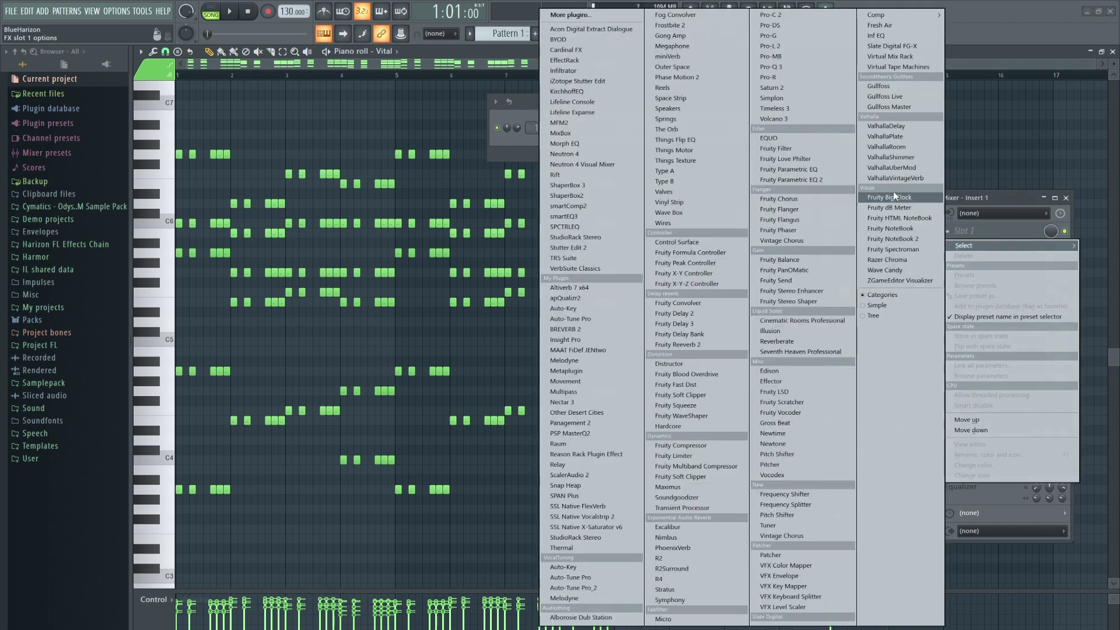
{"action": "left_click", "coordinate": [845, 178]}
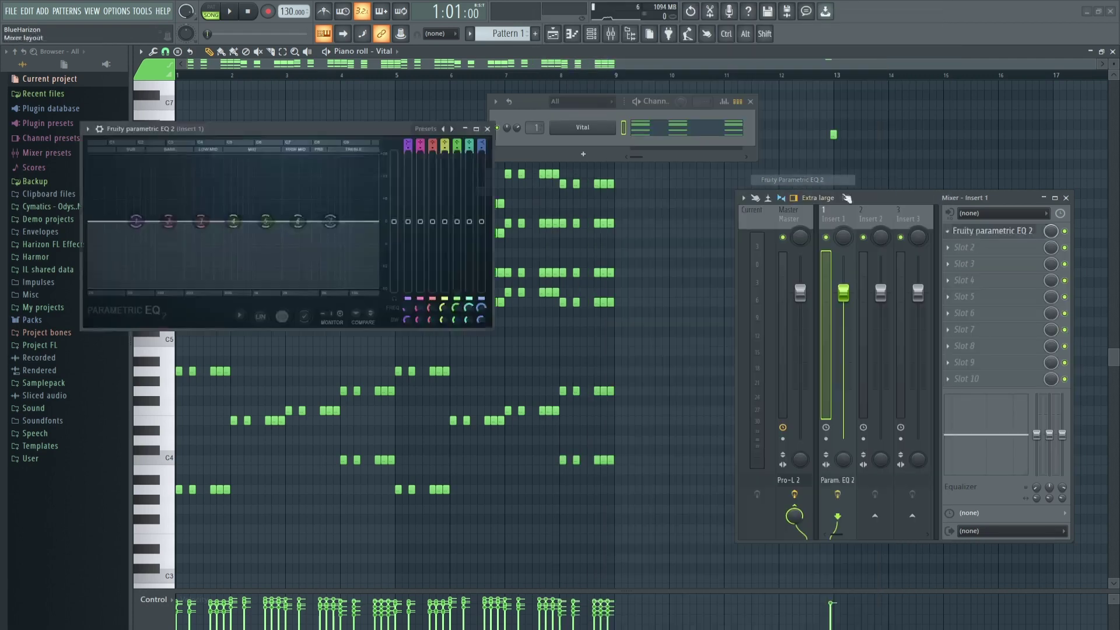
{"action": "left_click_drag", "start_coordinate": [247, 128], "coordinate": [471, 295]}
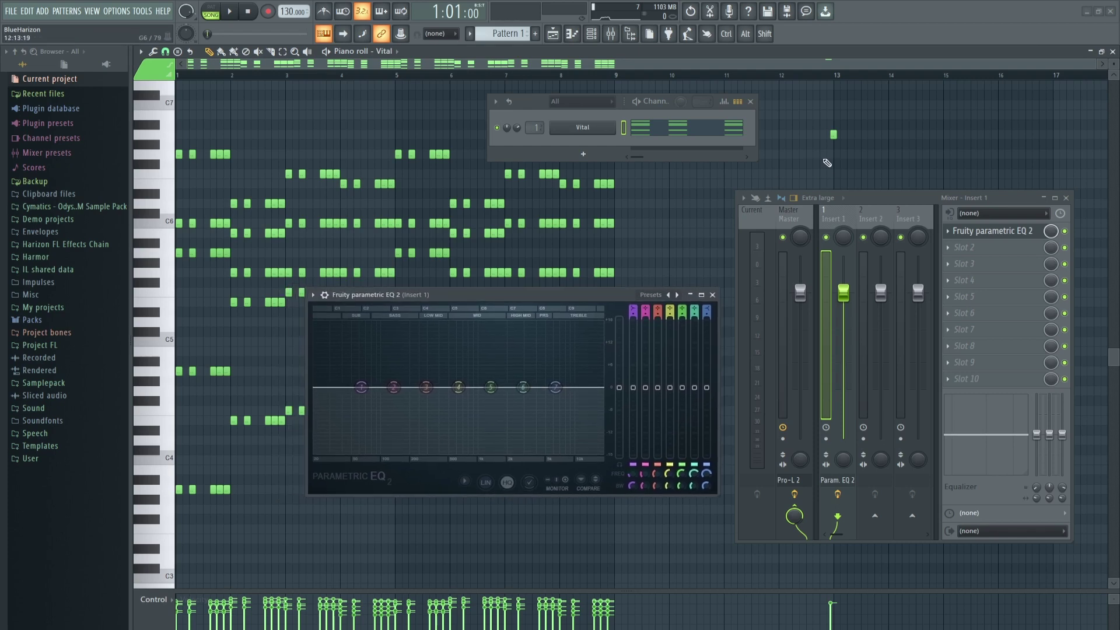
{"action": "mouse_move", "coordinate": [560, 293]}
{"action": "left_mouse_down"}
{"action": "mouse_move", "coordinate": [509, 205]}
{"action": "mouse_move", "coordinate": [550, 301]}
{"action": "left_mouse_up"}
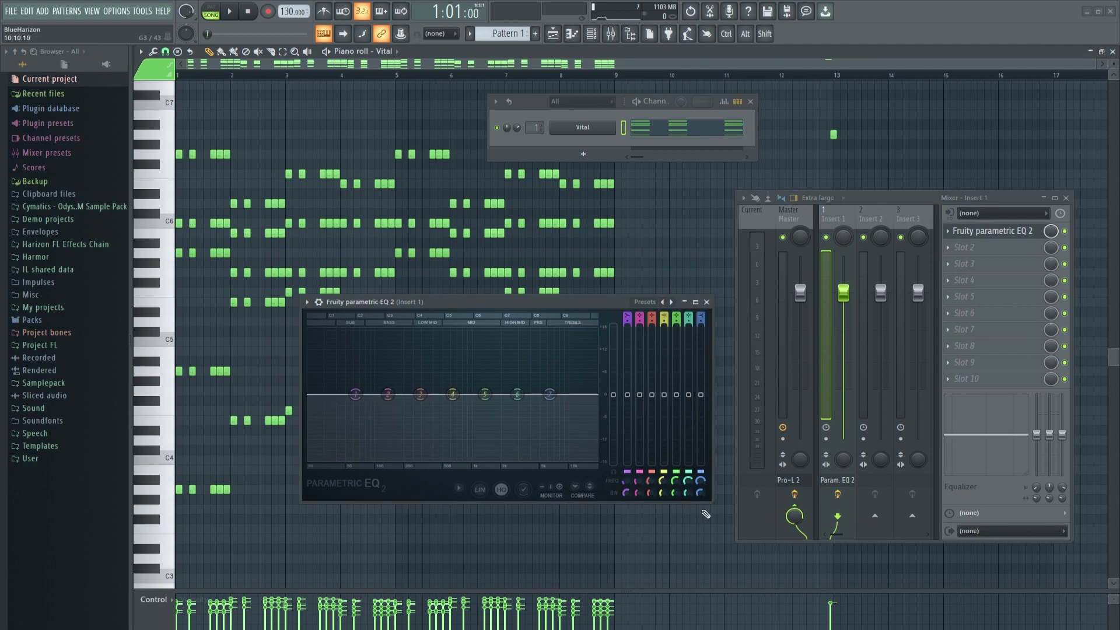
{"action": "left_click_drag", "start_coordinate": [709, 504], "coordinate": [806, 565]}
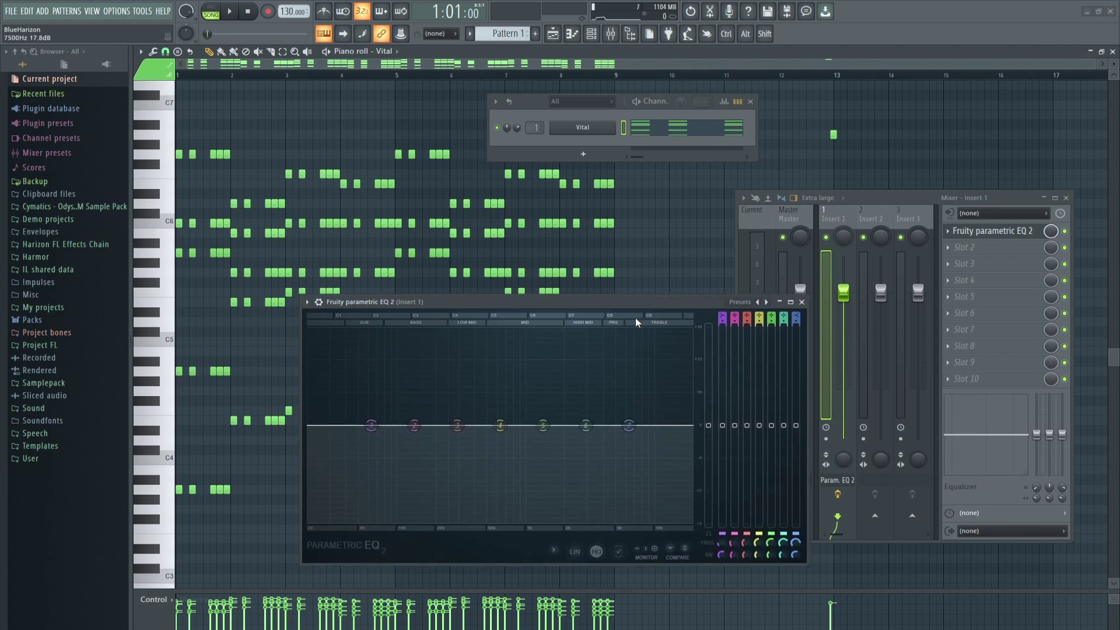
{"action": "left_click_drag", "start_coordinate": [632, 304], "coordinate": [541, 269]}
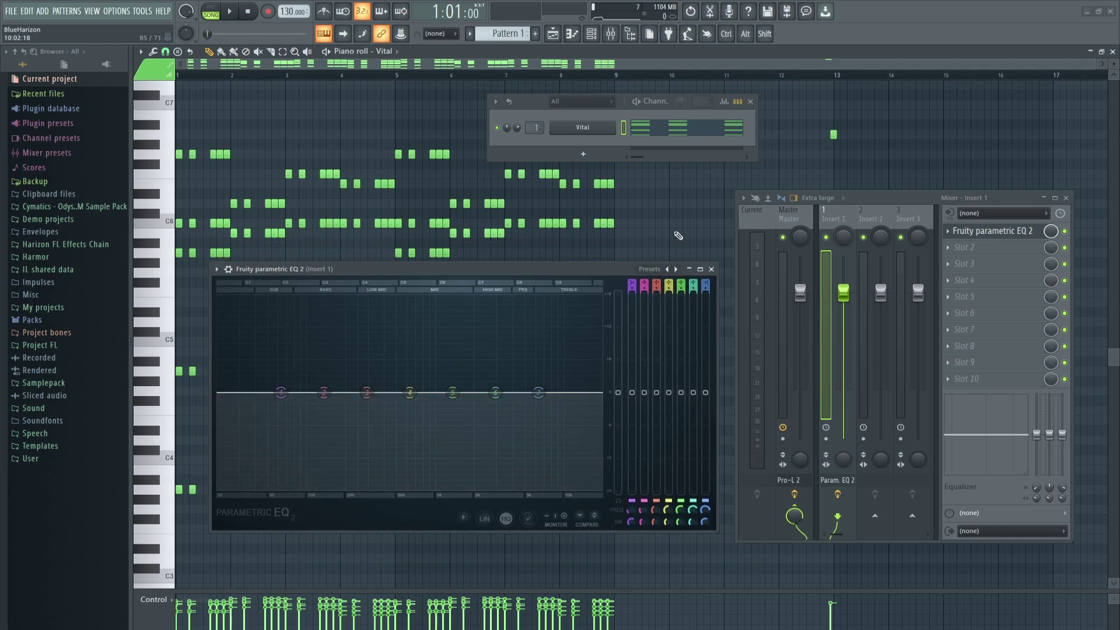
Play the pattern through the EQ, try moving band 2 in the bass range, and return it to about 0 dB
{"action": "key", "text": "space"}
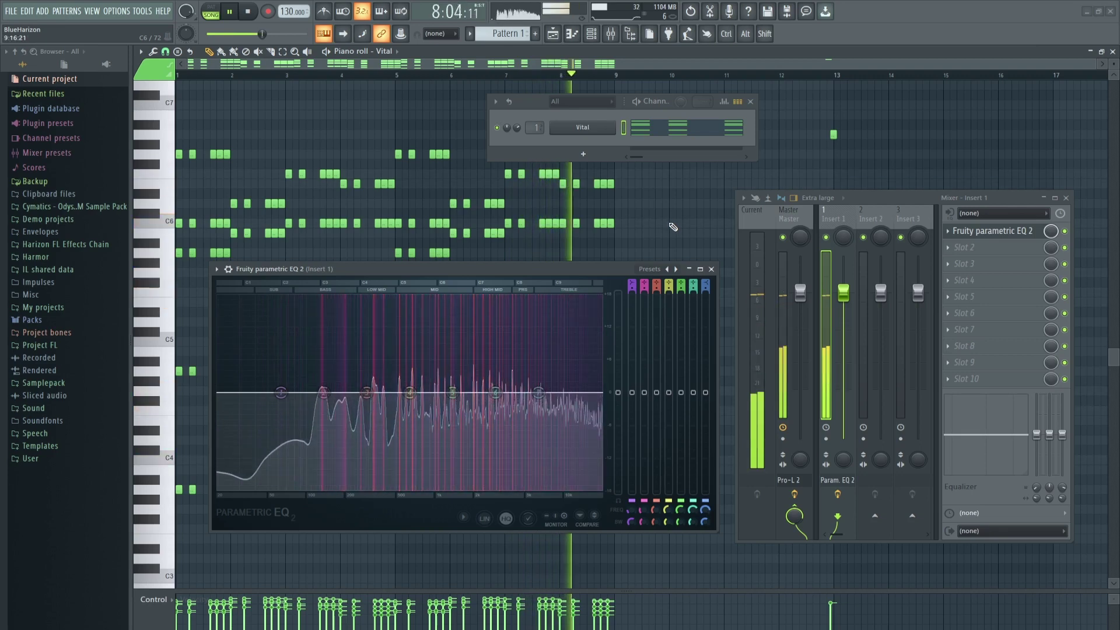
{"action": "key", "text": "space"}
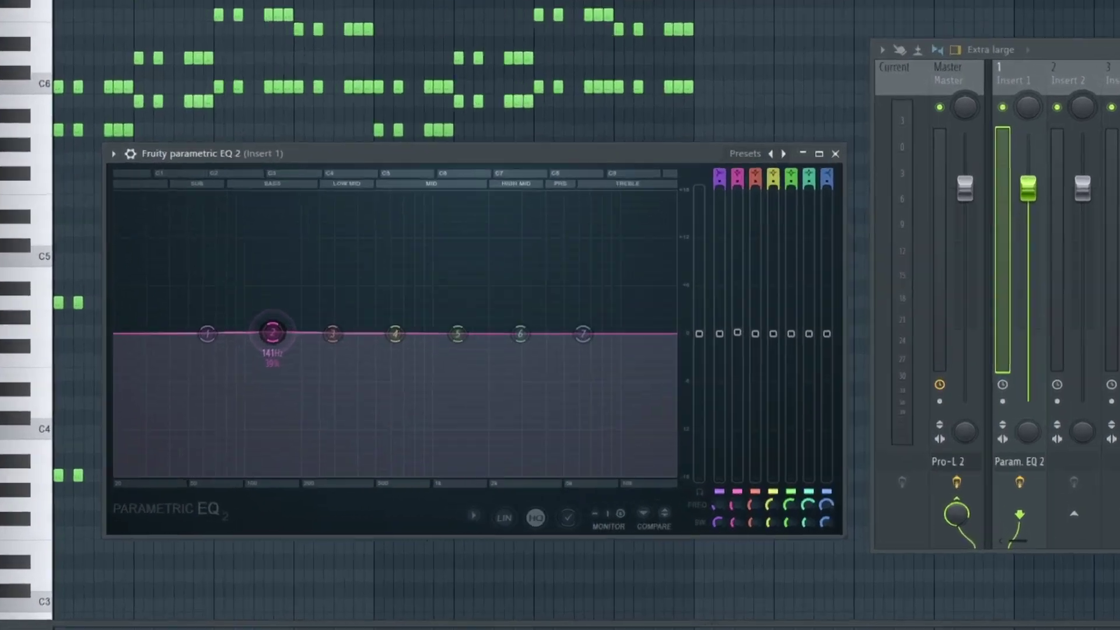
{"action": "key", "text": "space"}
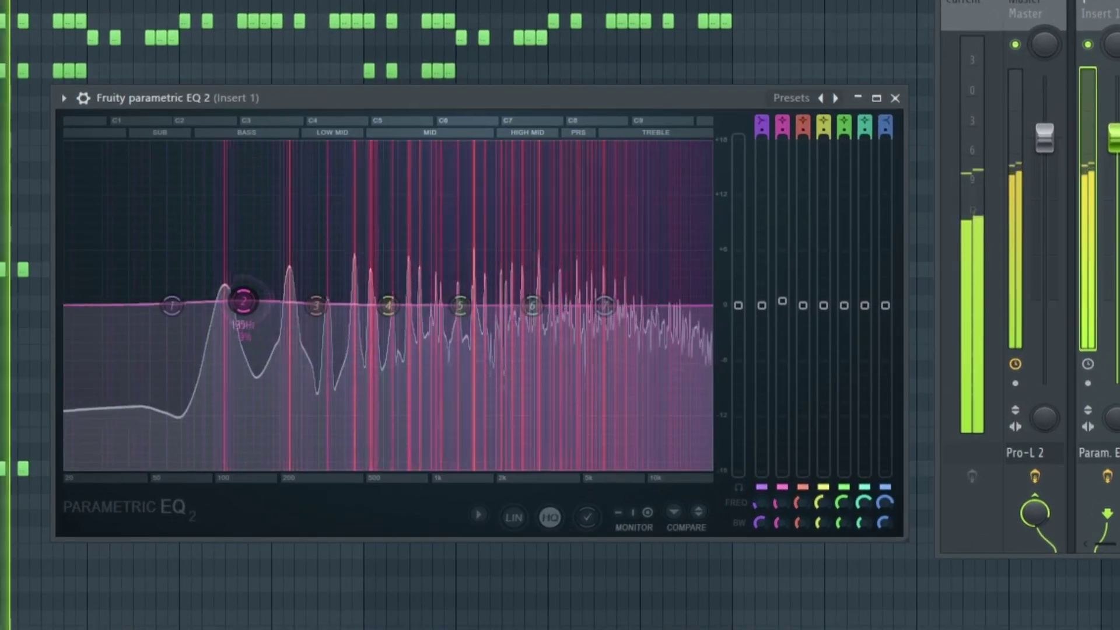
{"action": "left_click_drag", "start_coordinate": [324, 389], "coordinate": [305, 354]}
{"action": "left_click_drag", "start_coordinate": [213, 241], "coordinate": [253, 305]}
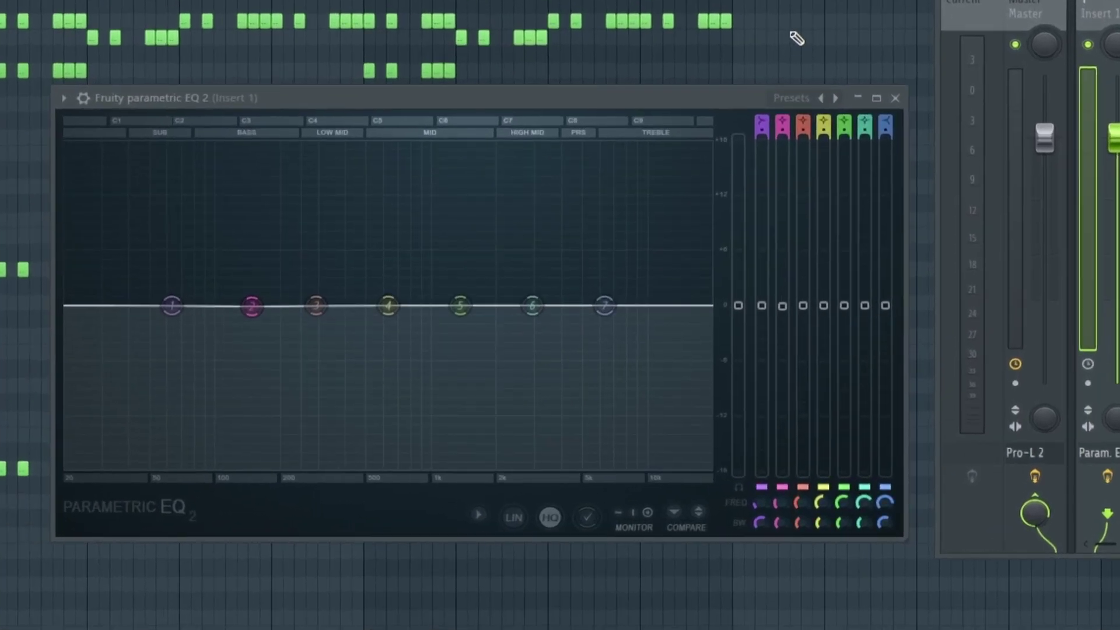
Apply the 20Hz + 18kHz cut preset to the EQ and reshape its high cut with a lower cutoff and gentler slope
{"action": "left_click", "coordinate": [789, 99]}
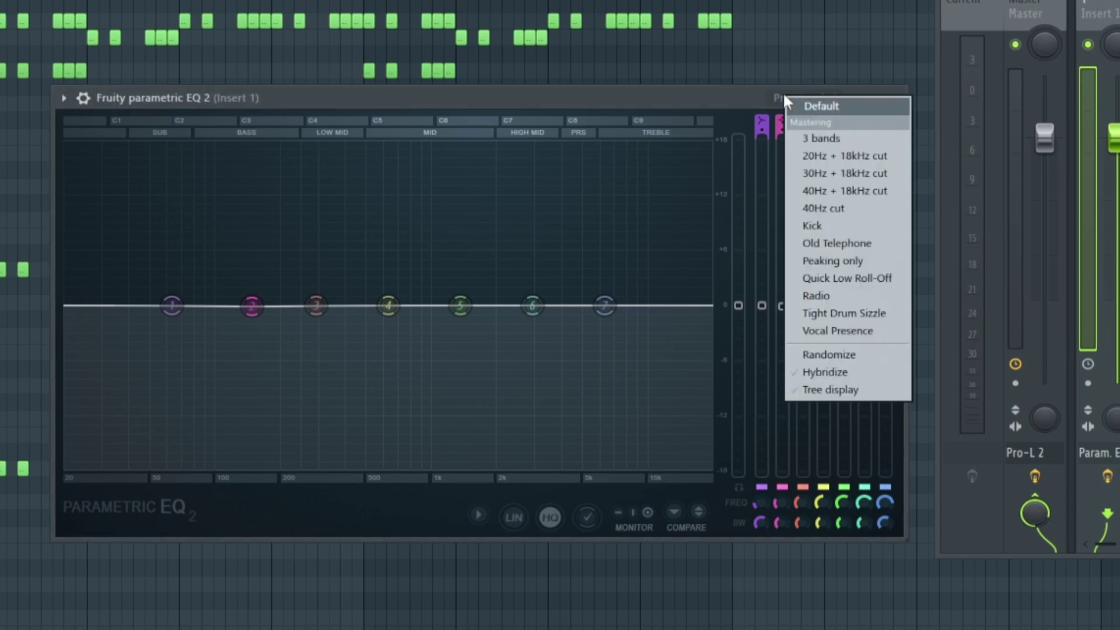
{"action": "left_click", "coordinate": [882, 161]}
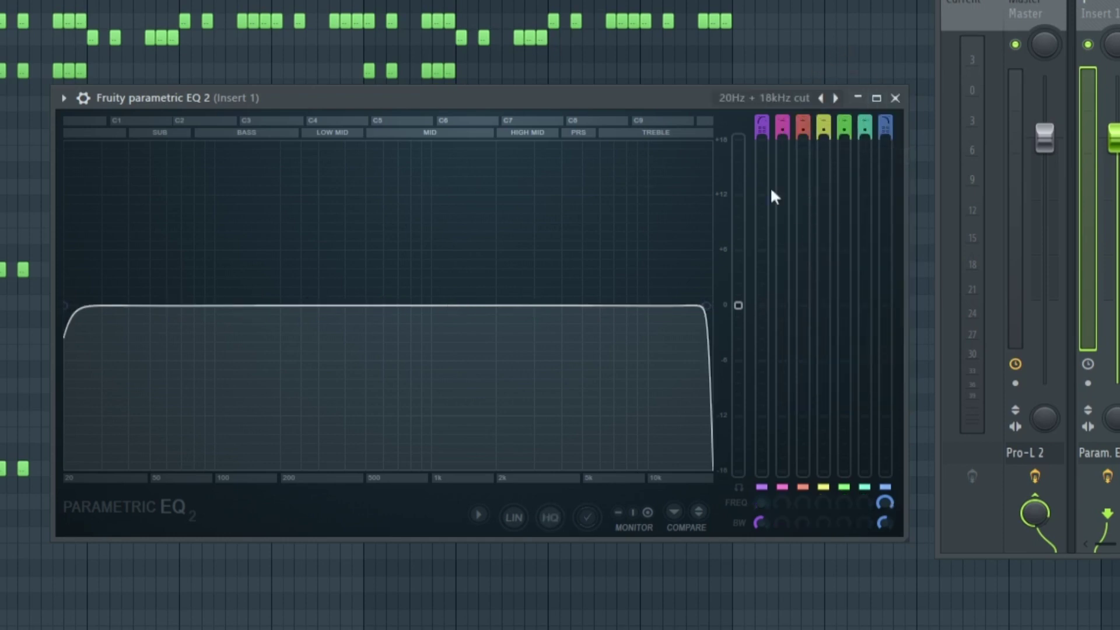
{"action": "left_click_drag", "start_coordinate": [709, 308], "coordinate": [604, 312]}
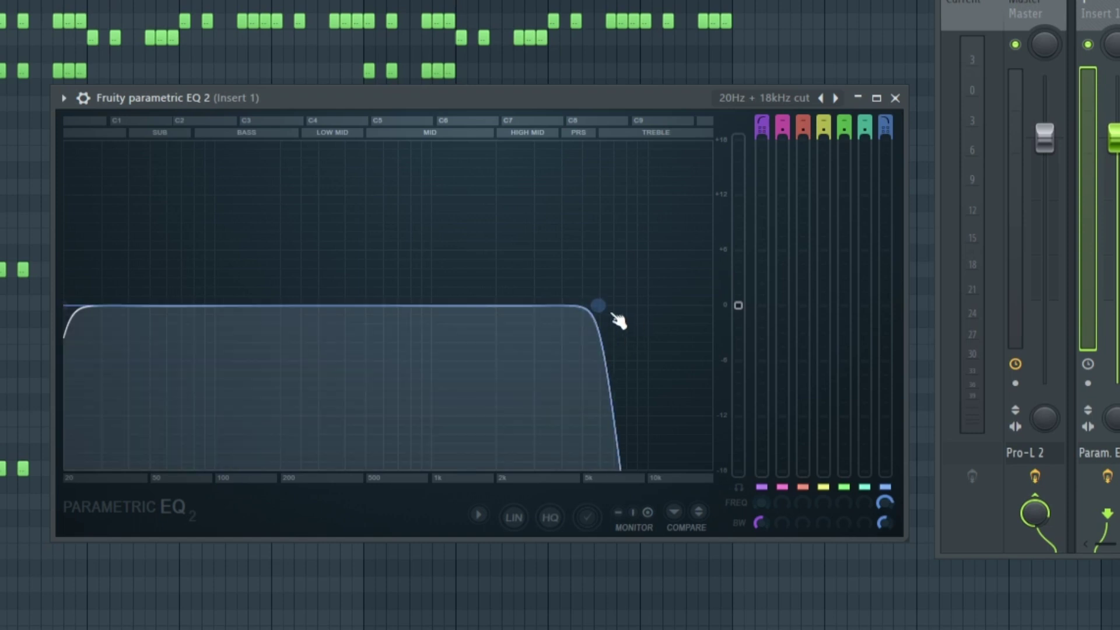
{"action": "scroll", "coordinate": [596, 305], "scroll_direction": "down", "scroll_amount": 5}
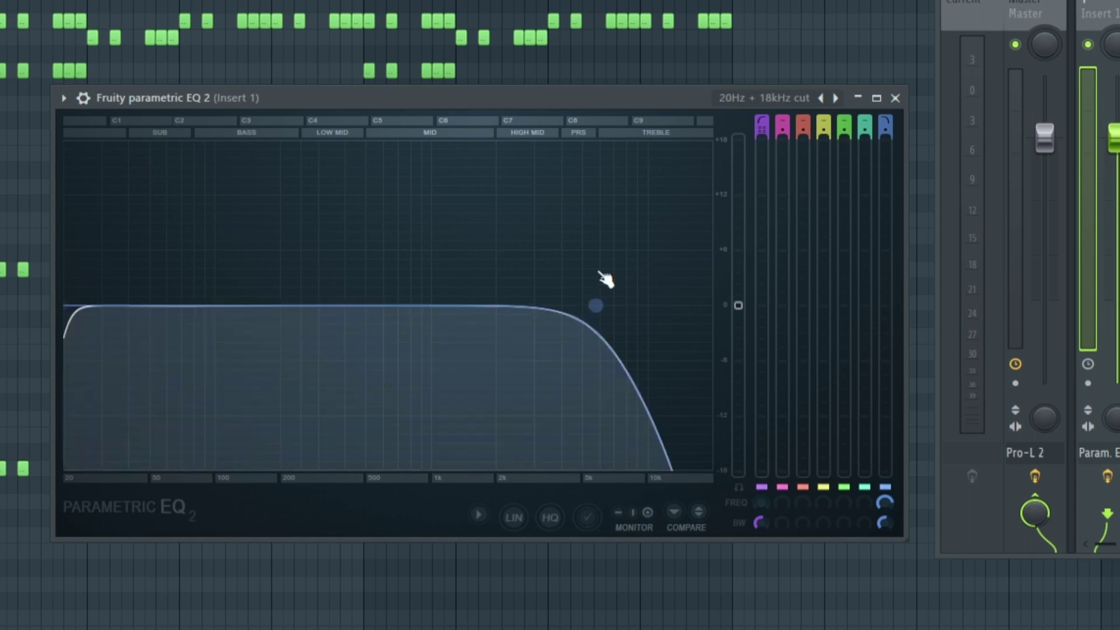
{"action": "left_click_drag", "start_coordinate": [596, 305], "coordinate": [653, 306]}
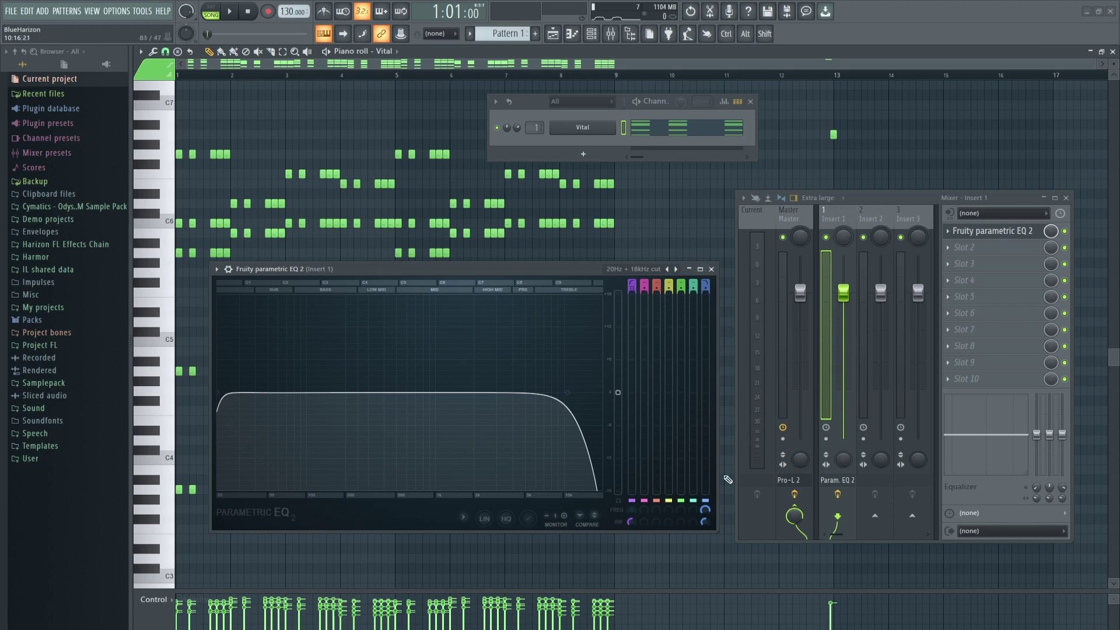
Audition the pattern through the low-pass filter and set band 7's cutoff to about 6036 Hz
{"action": "key", "text": "space"}
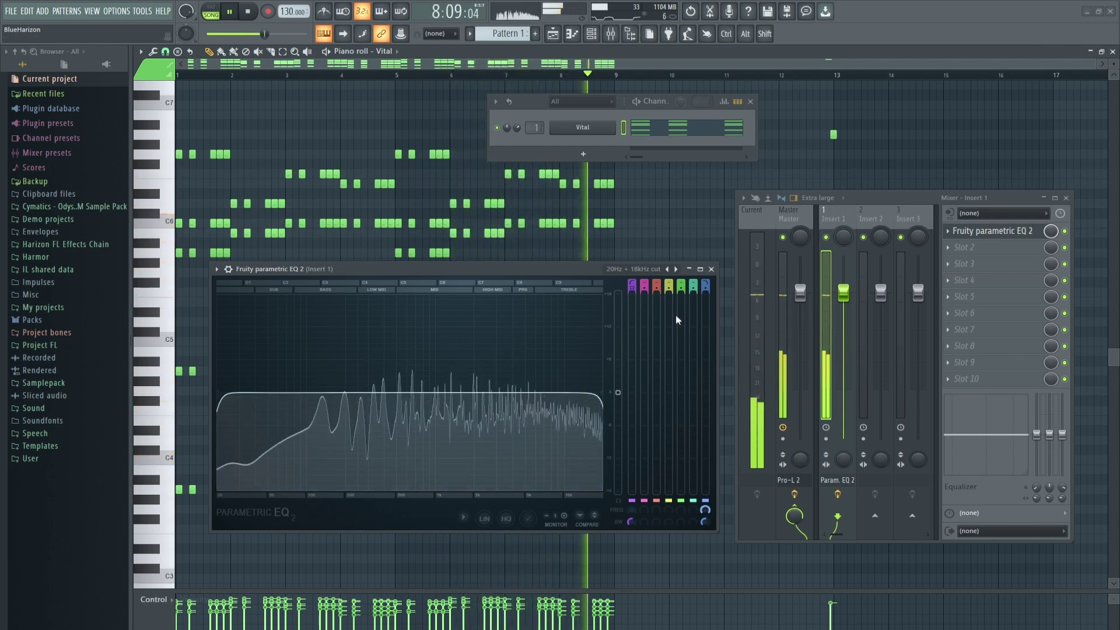
{"action": "key", "text": "space"}
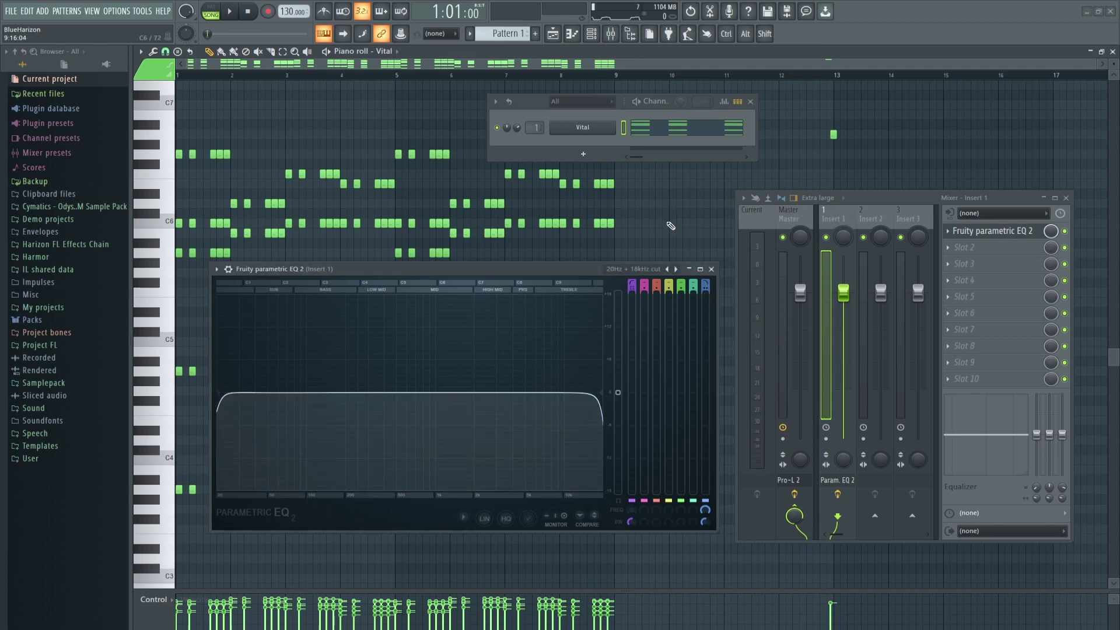
{"action": "left_click_drag", "start_coordinate": [603, 392], "coordinate": [541, 392]}
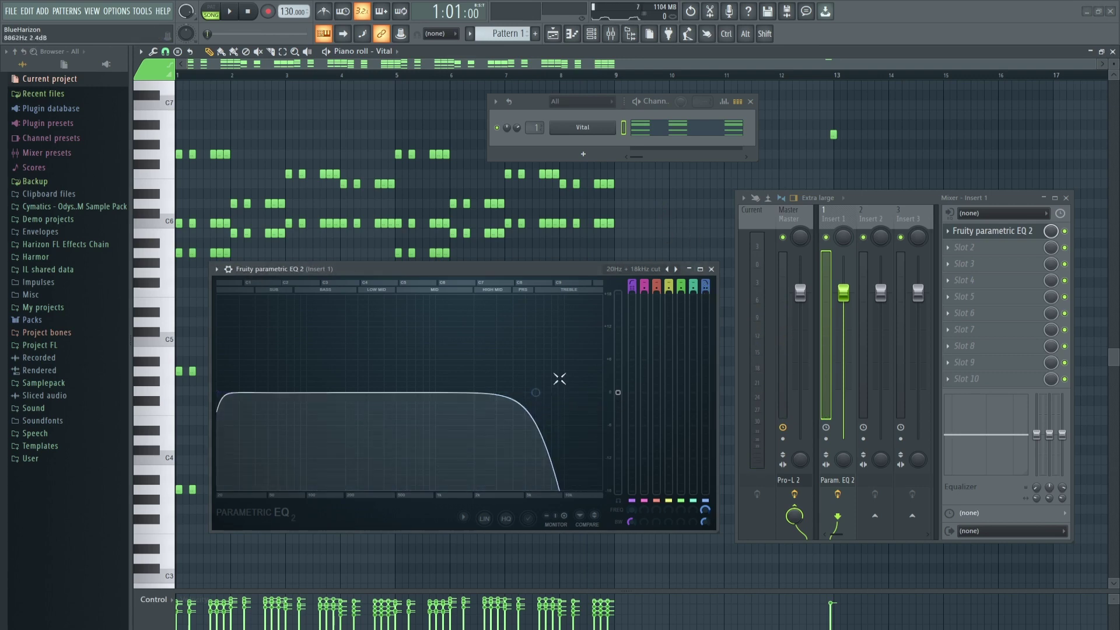
Show the playlist, nudge band 7's frequency to about 6566 Hz, and create an automation clip for it
{"action": "left_click", "coordinate": [555, 42]}
{"action": "left_click_drag", "start_coordinate": [555, 105], "coordinate": [699, 119]}
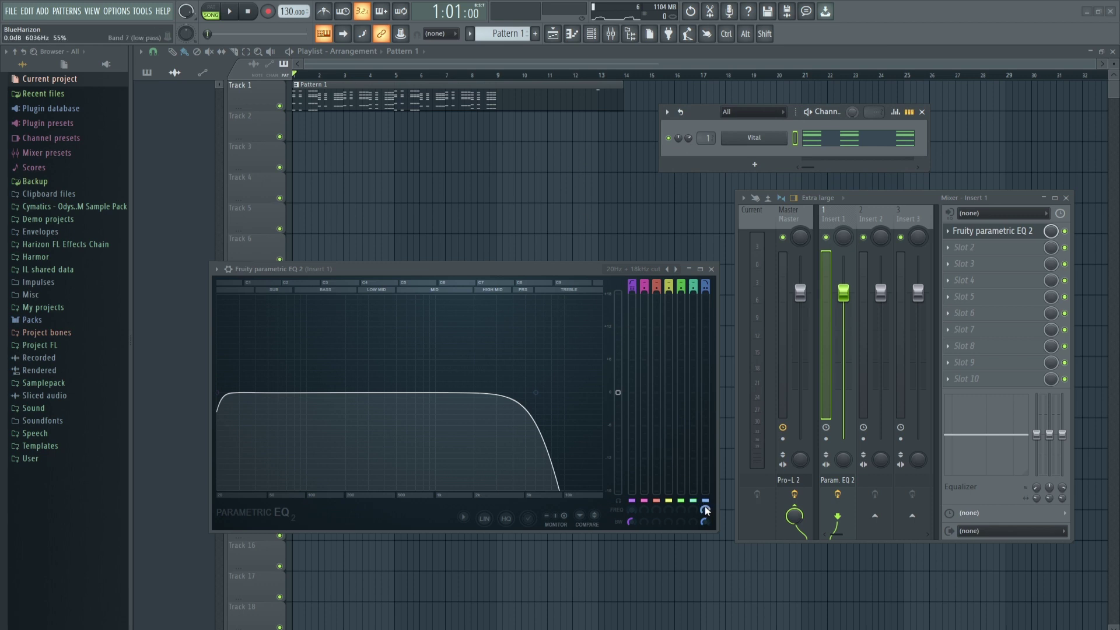
{"action": "left_click_drag", "start_coordinate": [706, 511], "coordinate": [706, 508]}
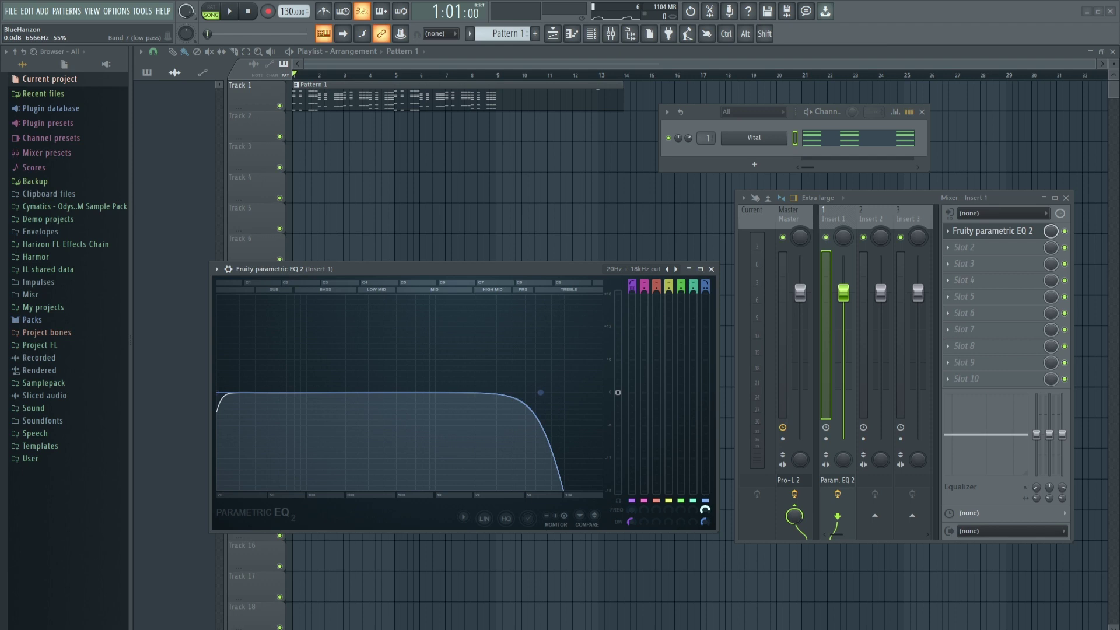
{"action": "right_click", "coordinate": [706, 510]}
{"action": "left_click", "coordinate": [734, 528]}
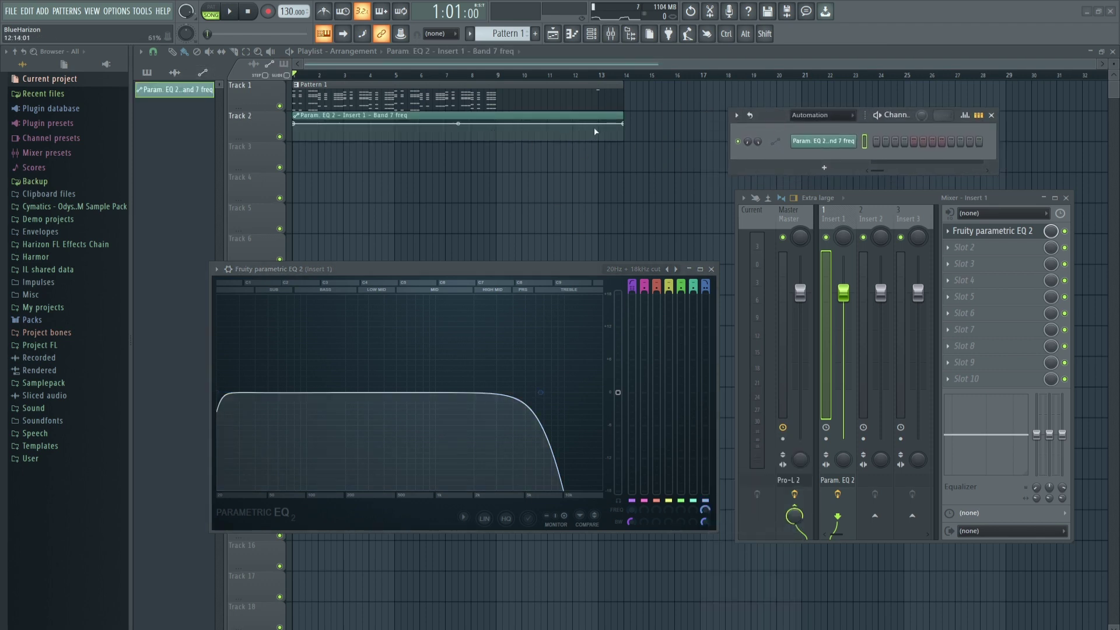
Shorten the band 7 frequency automation clip to end at bar 9 and curve it upward from a lowered start point
{"action": "left_click_drag", "start_coordinate": [624, 125], "coordinate": [541, 125]}
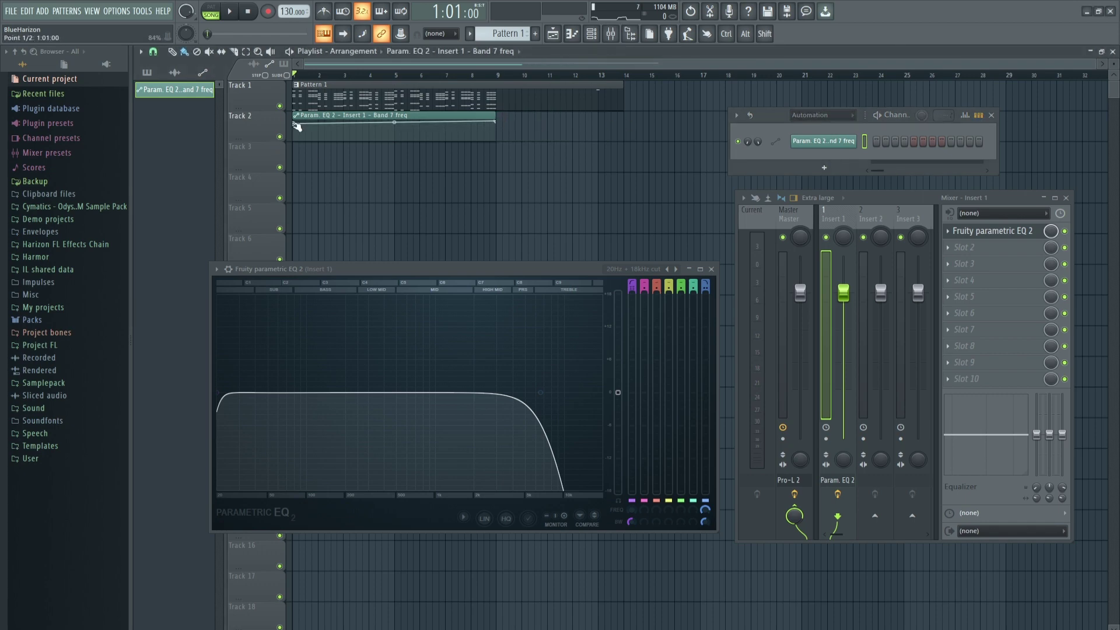
{"action": "left_click_drag", "start_coordinate": [295, 122], "coordinate": [293, 140]}
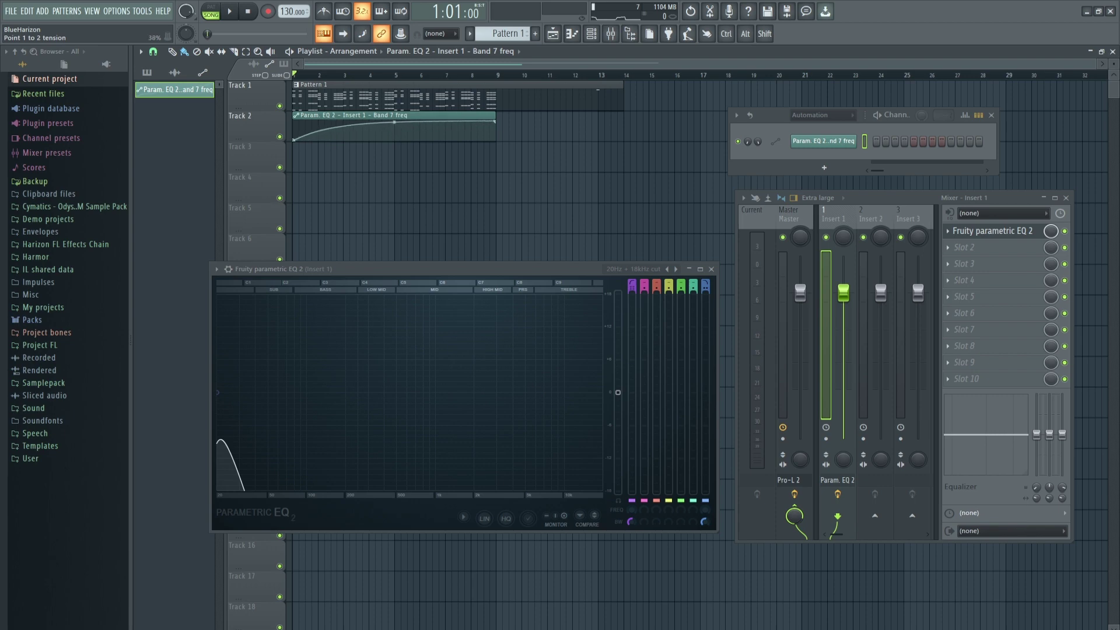
{"action": "left_click_drag", "start_coordinate": [292, 137], "coordinate": [293, 134]}
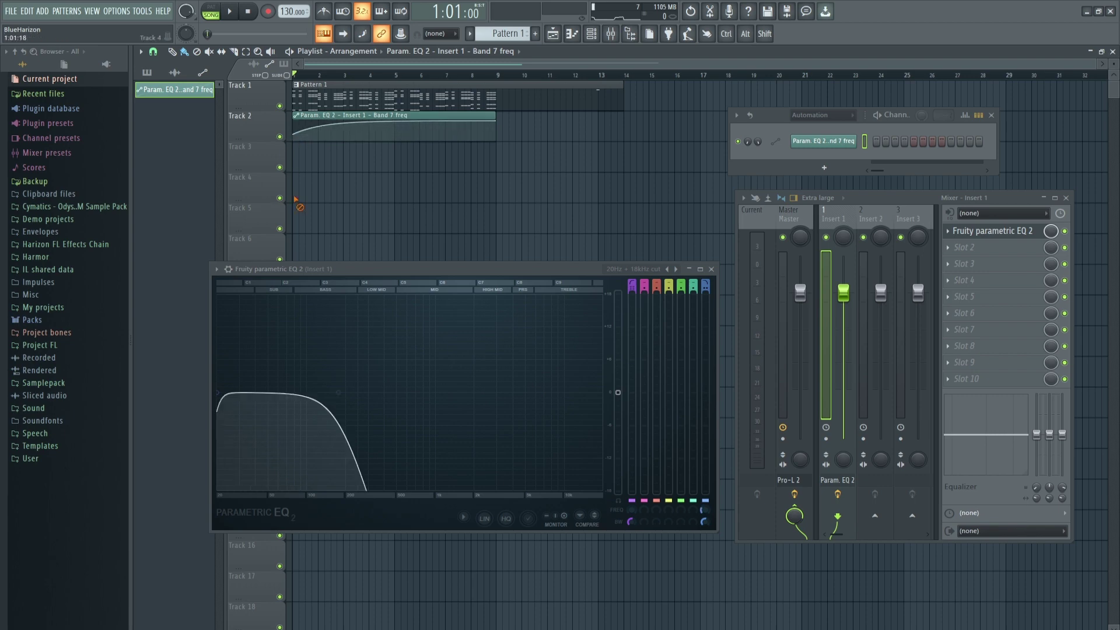
Audition the pattern with the automated low-pass sweep and close the filter EQ
{"action": "key", "text": "space"}
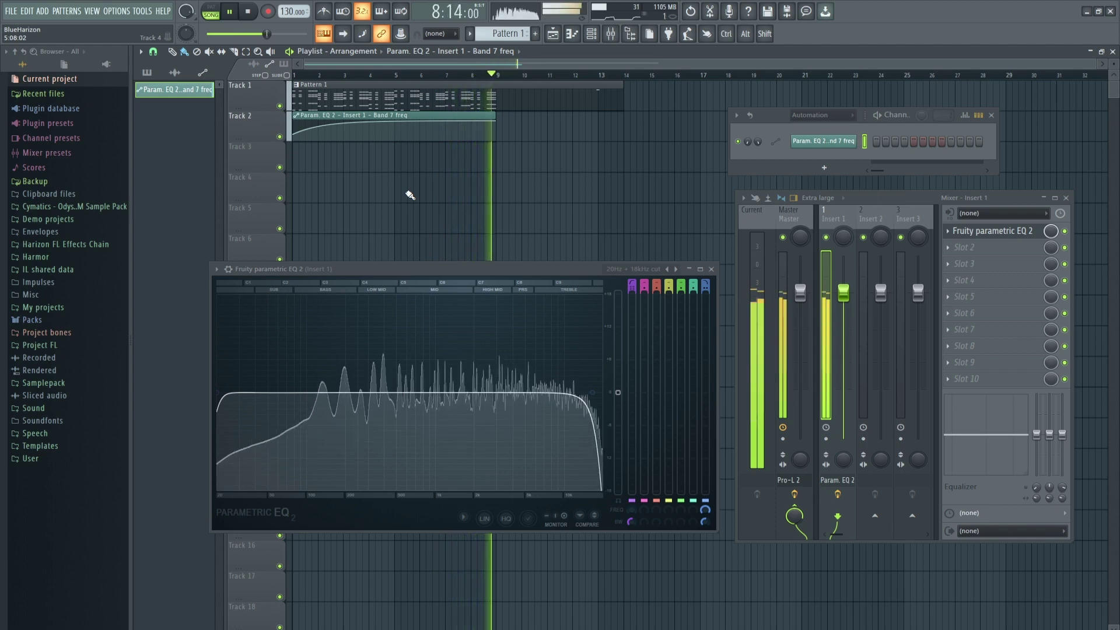
{"action": "key", "text": "space"}
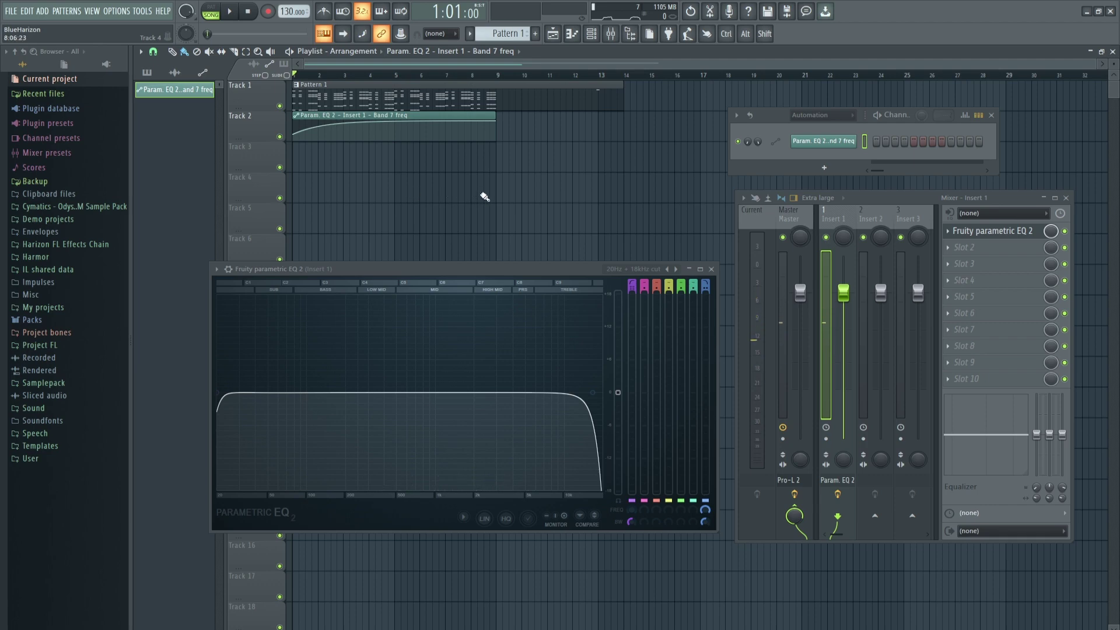
{"action": "left_click_drag", "start_coordinate": [545, 262], "coordinate": [520, 251]}
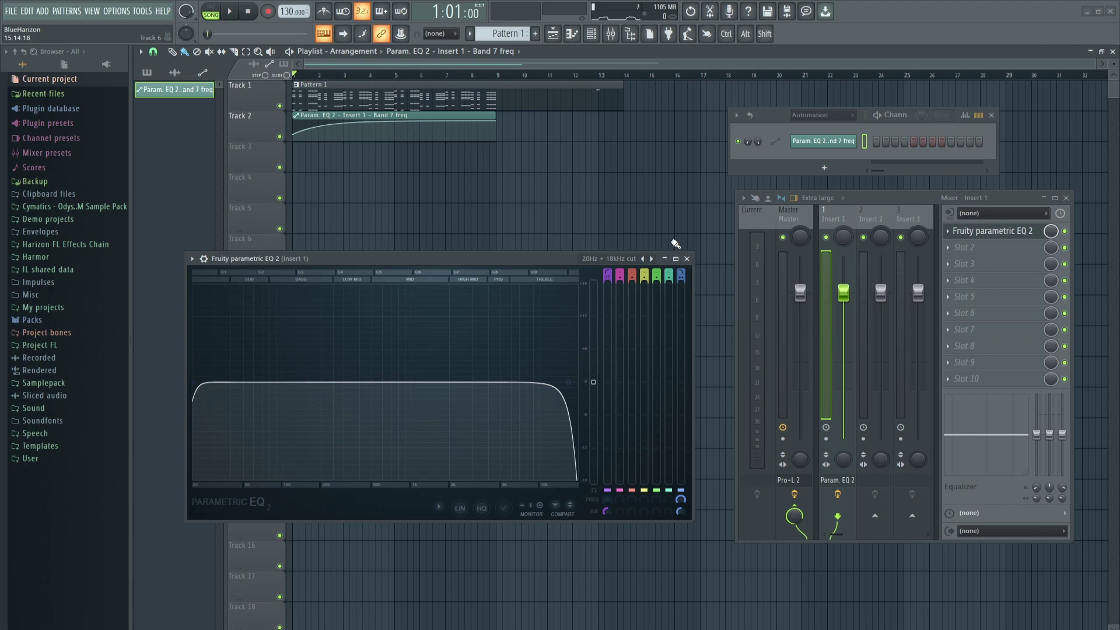
{"action": "left_click", "coordinate": [687, 259]}
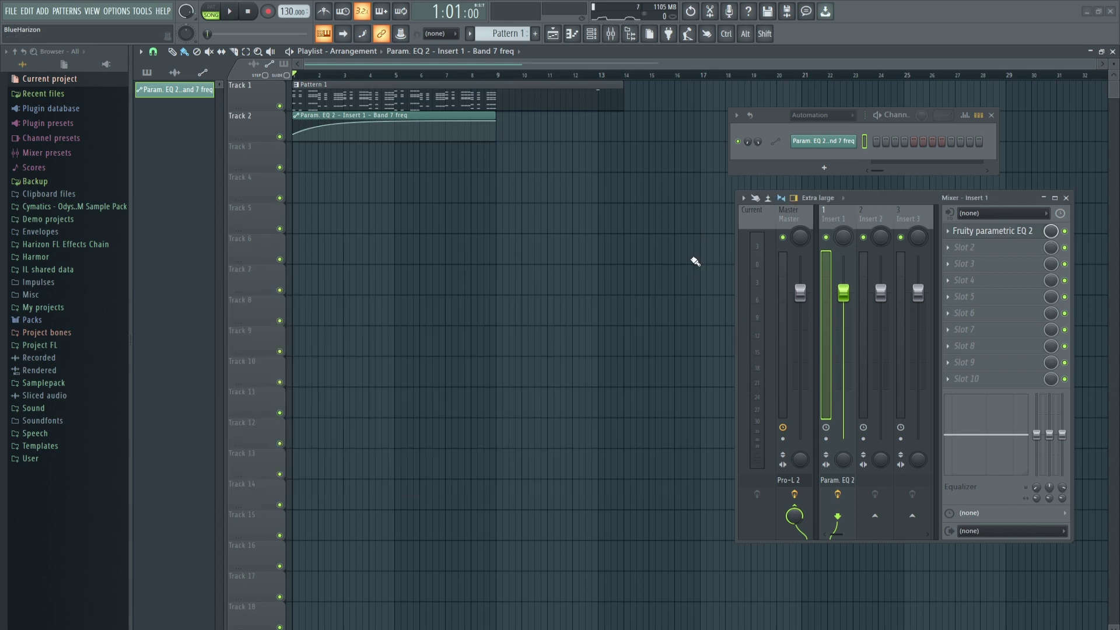
Load a second Fruity Parametric EQ 2 into effect slot 2 of Insert 1
{"action": "left_click", "coordinate": [972, 246]}
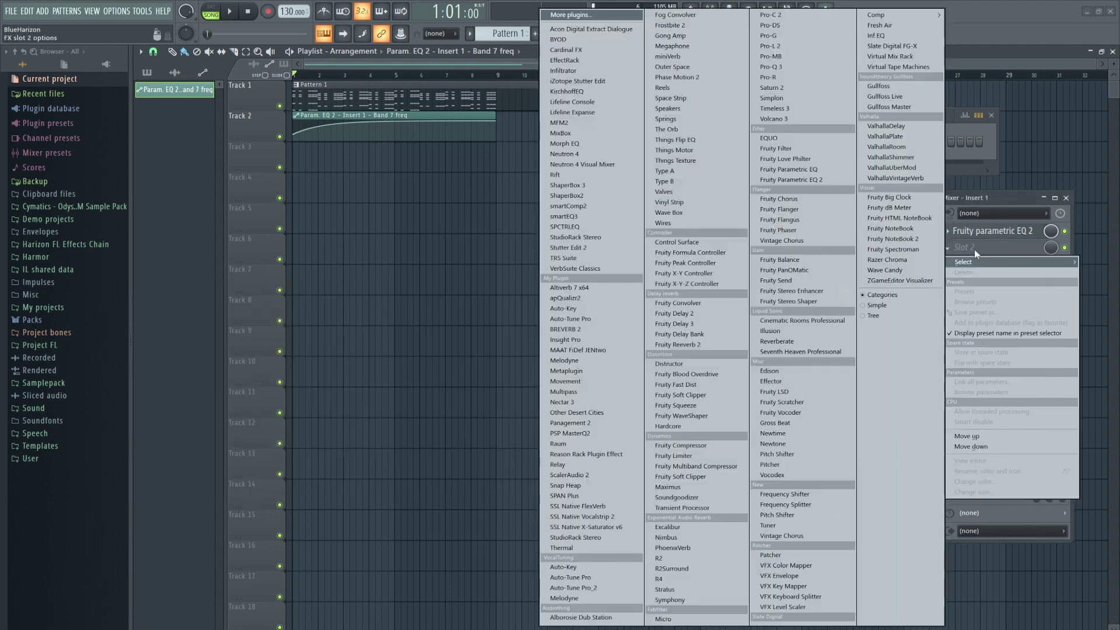
{"action": "left_click", "coordinate": [833, 175]}
{"action": "left_click_drag", "start_coordinate": [317, 289], "coordinate": [361, 310]}
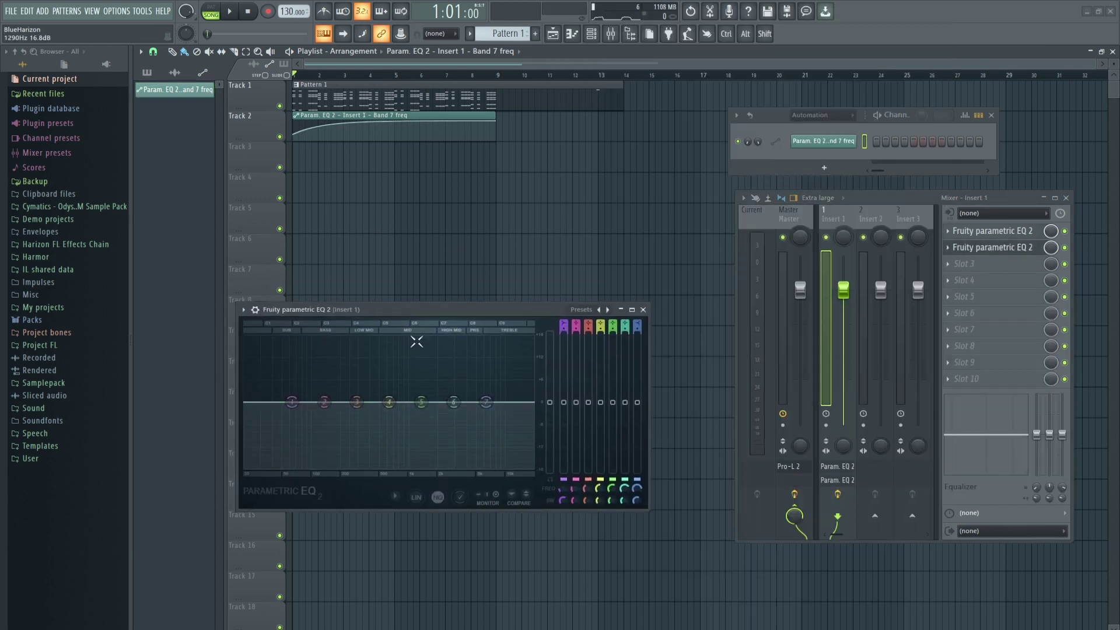
Shape the second EQ against the playing pattern by boosting bands 2, 4 and 6 and cutting bands 3, 5 and 7, and close it
{"action": "left_click_drag", "start_coordinate": [389, 401], "coordinate": [396, 380]}
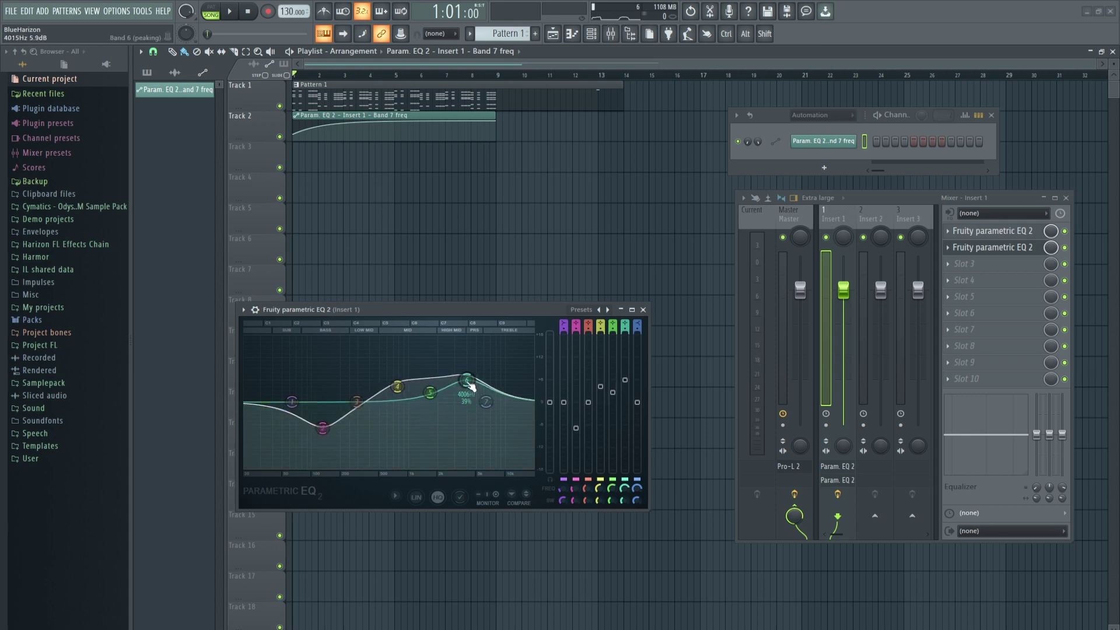
{"action": "key", "text": "space"}
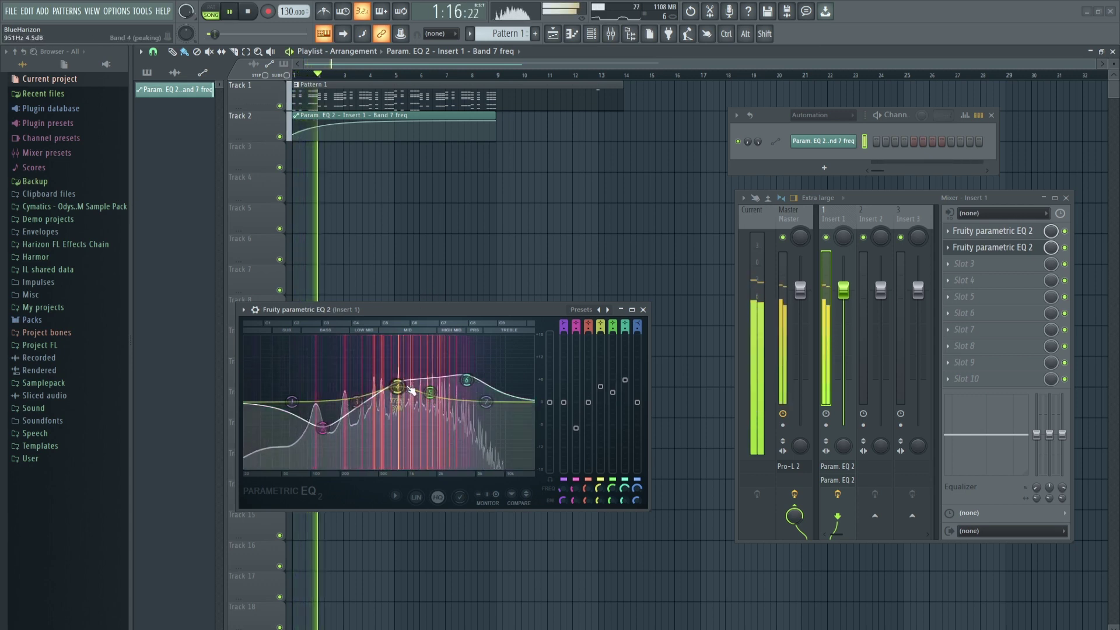
{"action": "left_click_drag", "start_coordinate": [412, 390], "coordinate": [439, 433]}
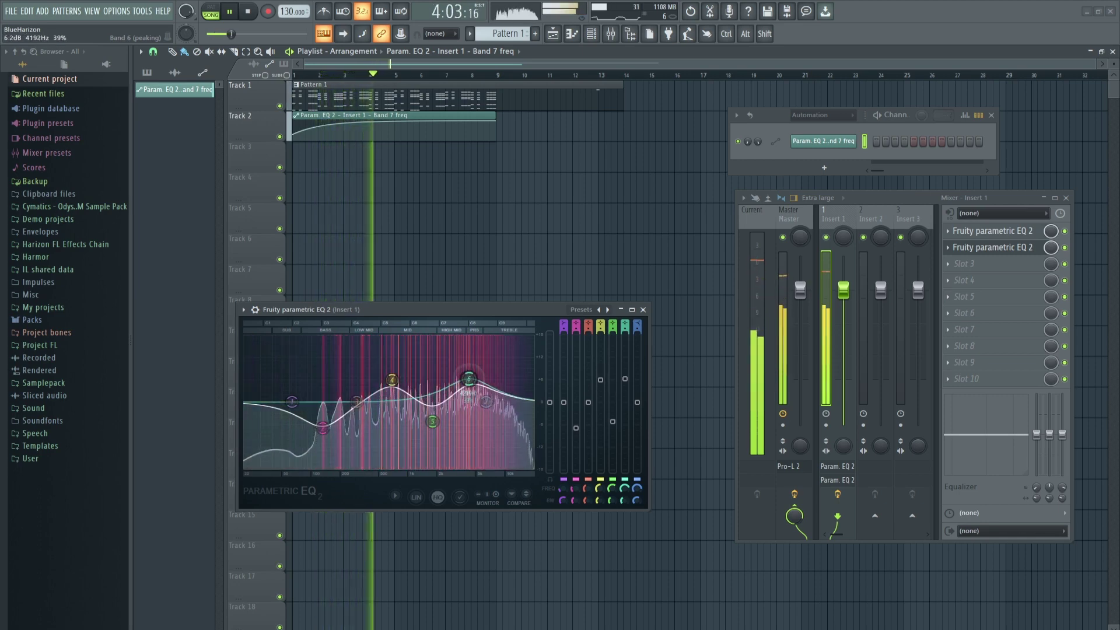
{"action": "mouse_move", "coordinate": [469, 379]}
{"action": "left_mouse_down"}
{"action": "mouse_move", "coordinate": [470, 357]}
{"action": "mouse_move", "coordinate": [472, 367]}
{"action": "left_mouse_up"}
{"action": "left_click_drag", "start_coordinate": [322, 429], "coordinate": [319, 395]}
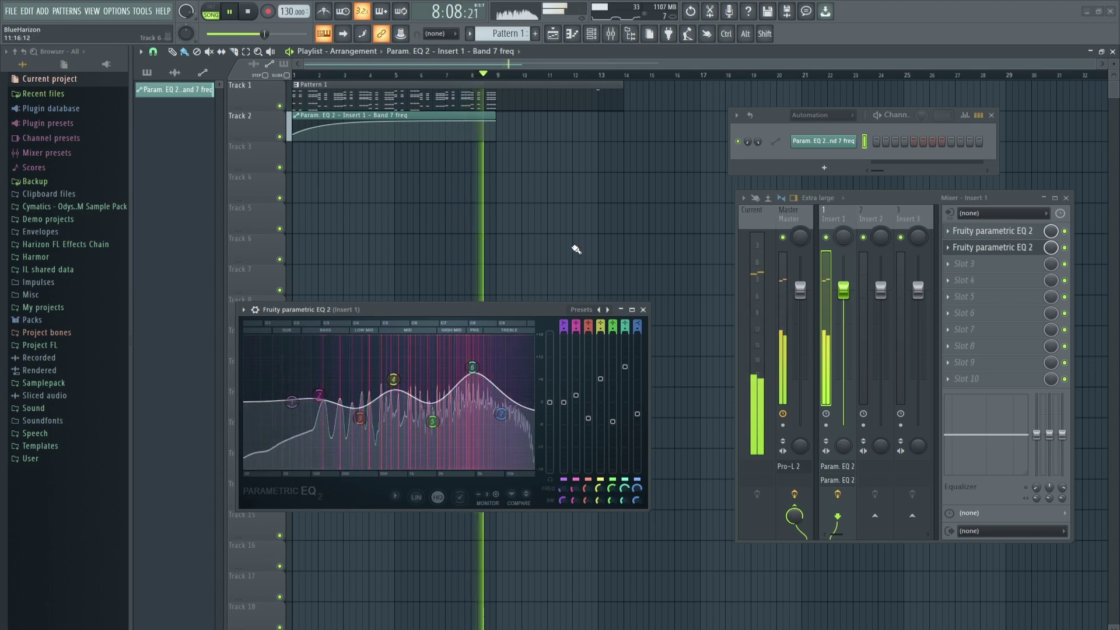
{"action": "key", "text": "space"}
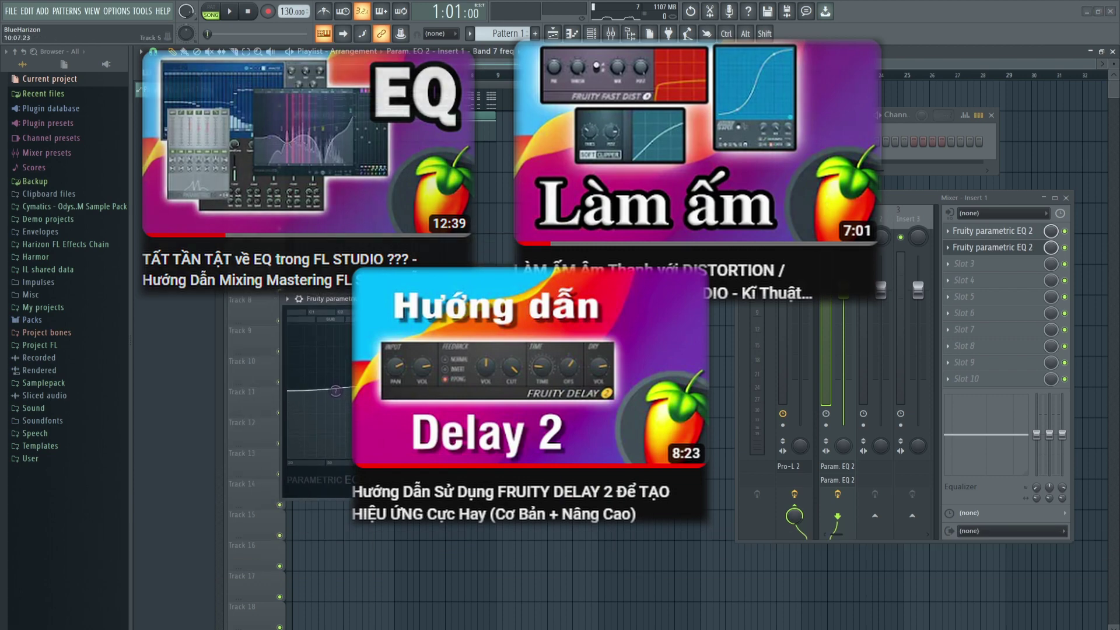
{"action": "left_click", "coordinate": [687, 299]}
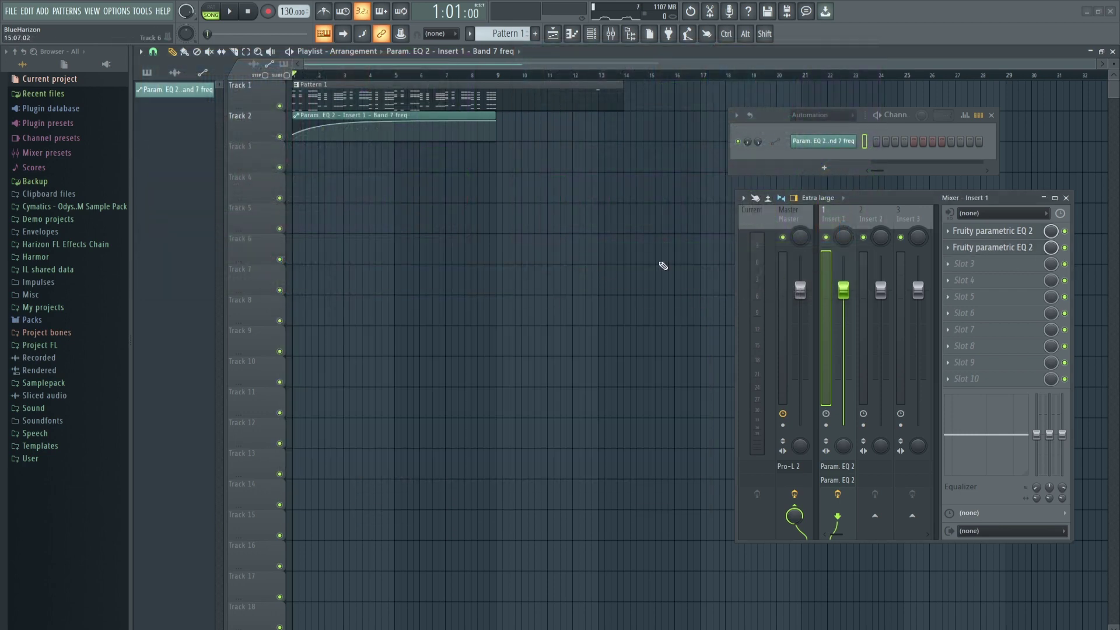
Load Fruity Delay 2 into effect slot 3 of Insert 1 and place its window clear of the mixer
{"action": "left_click", "coordinate": [988, 272]}
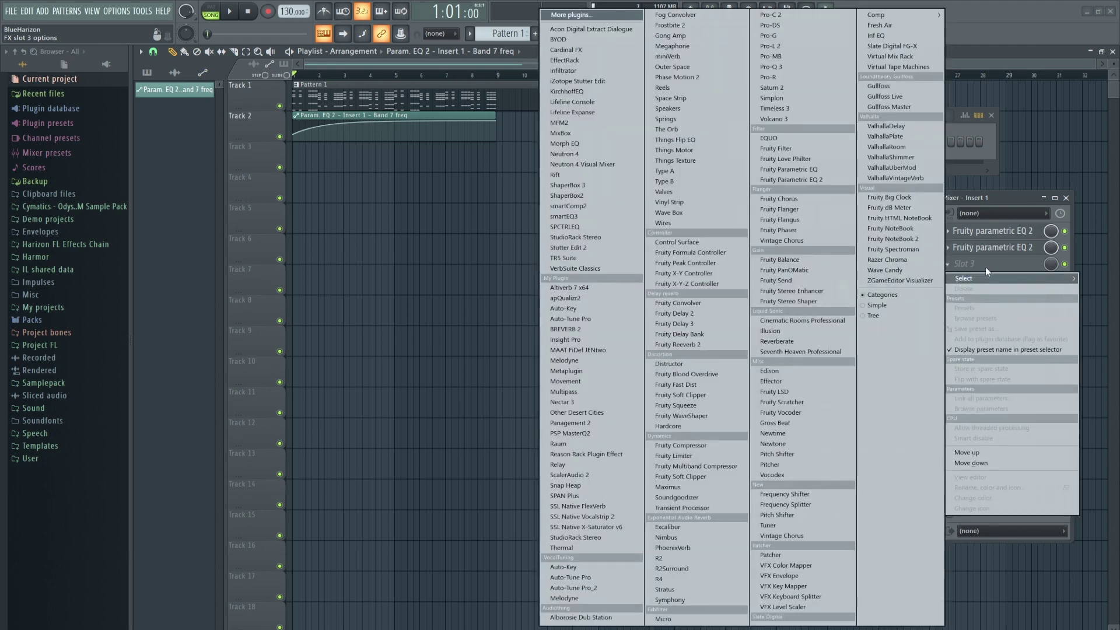
{"action": "left_click", "coordinate": [719, 313]}
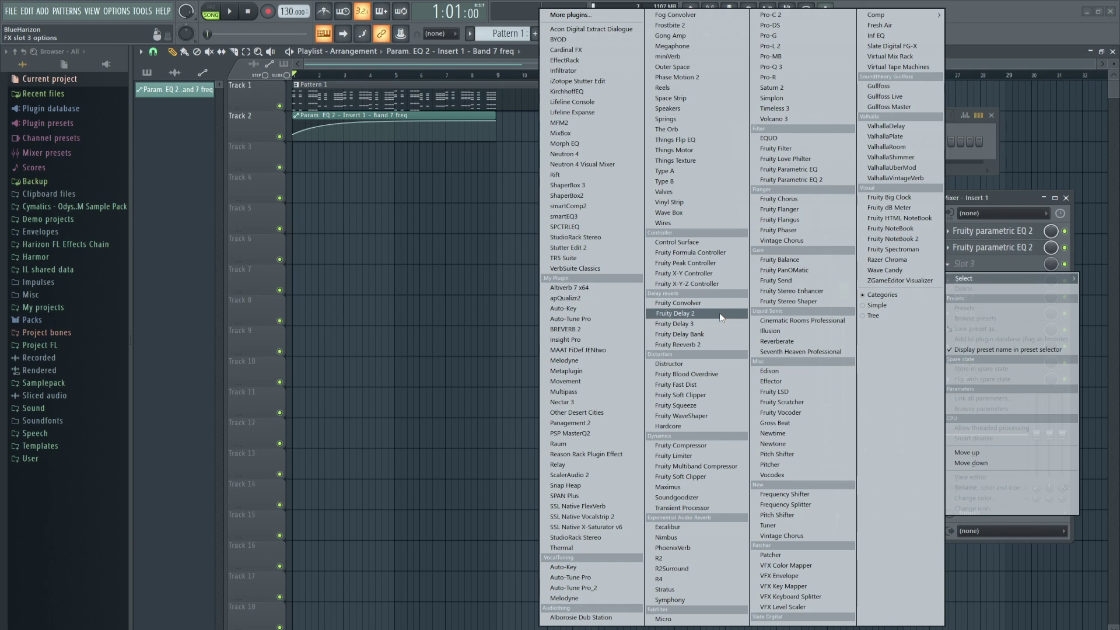
{"action": "left_click", "coordinate": [720, 313]}
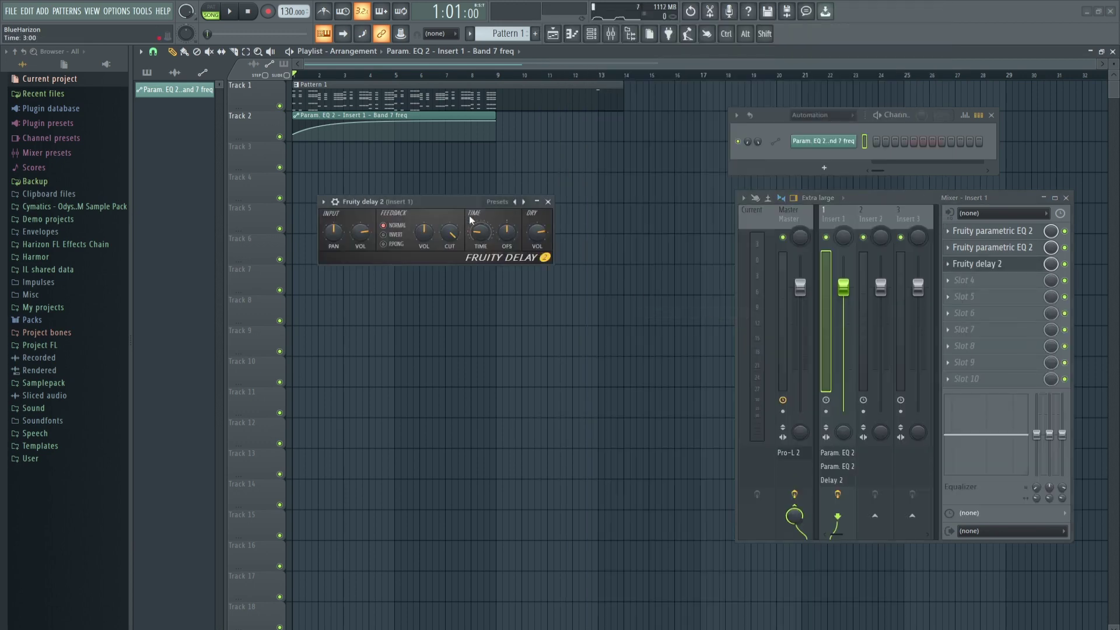
{"action": "left_click_drag", "start_coordinate": [470, 220], "coordinate": [509, 263]}
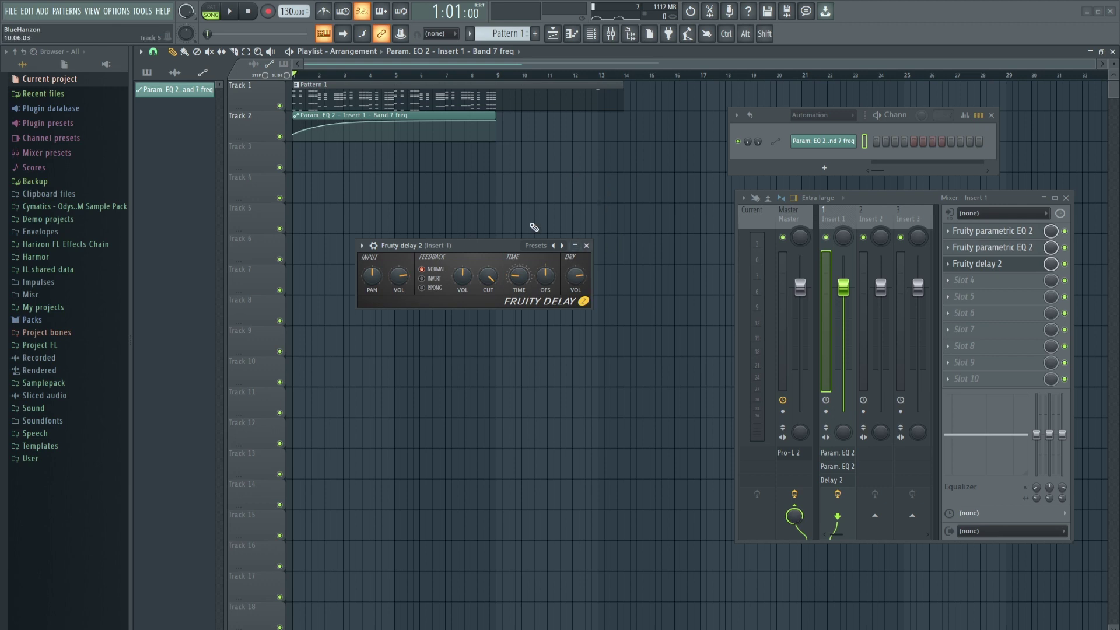
{"action": "left_click_drag", "start_coordinate": [500, 246], "coordinate": [537, 240]}
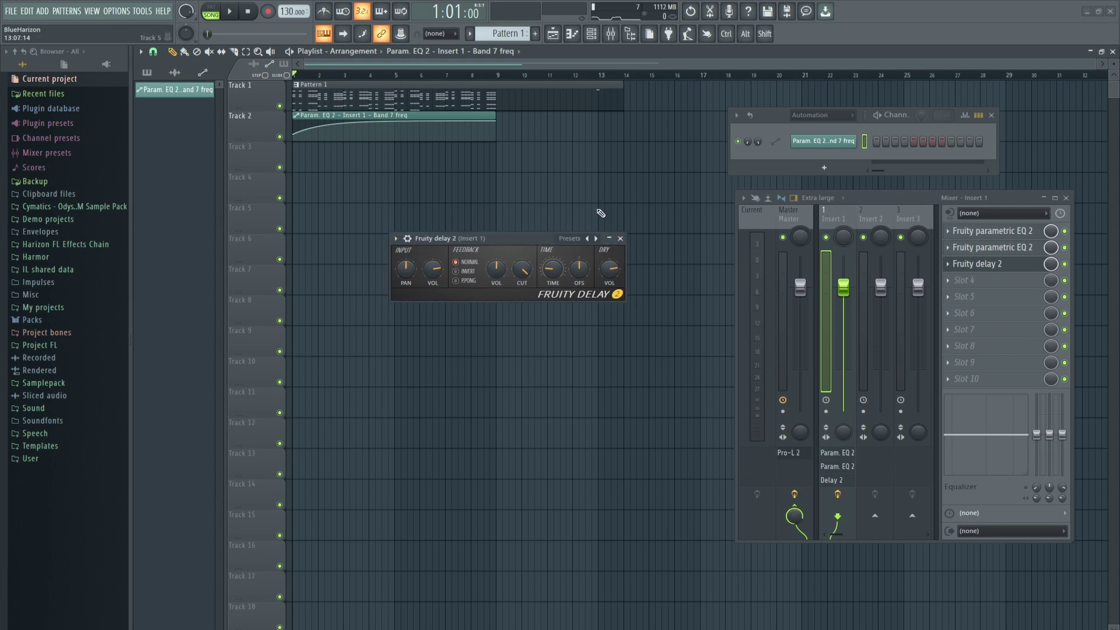
{"action": "left_click_drag", "start_coordinate": [503, 238], "coordinate": [536, 222]}
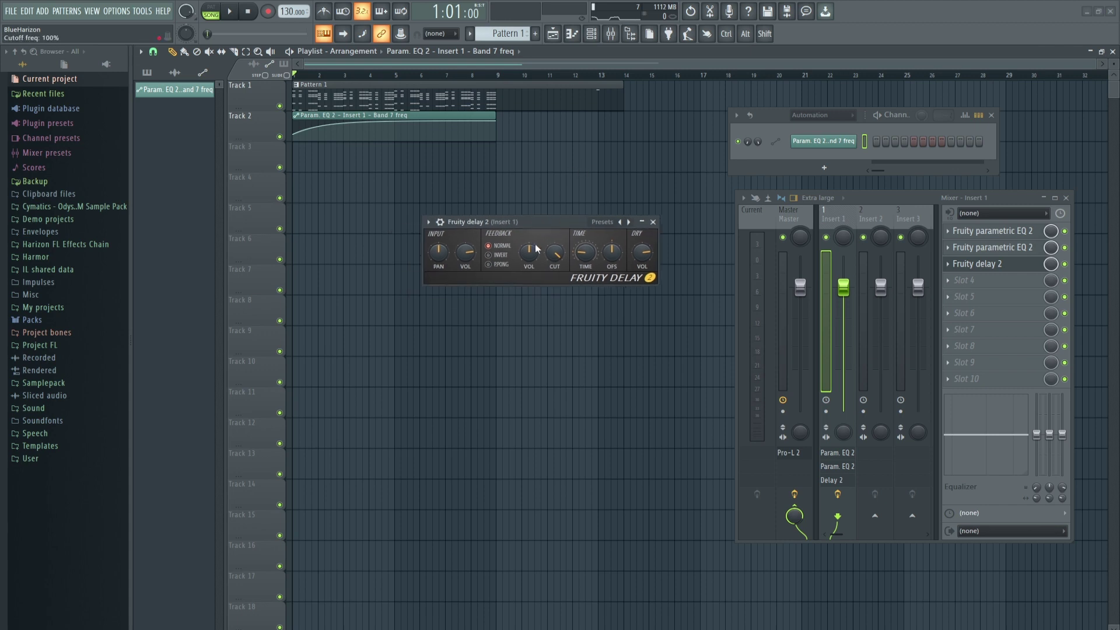
Lower the delay's input volume and feedback cutoff during playback and set its feedback mode to P.Pong
{"action": "key", "text": "space"}
{"action": "mouse_move", "coordinate": [459, 257]}
{"action": "left_mouse_down"}
{"action": "mouse_move", "coordinate": [459, 293]}
{"action": "mouse_move", "coordinate": [465, 260]}
{"action": "left_mouse_up"}
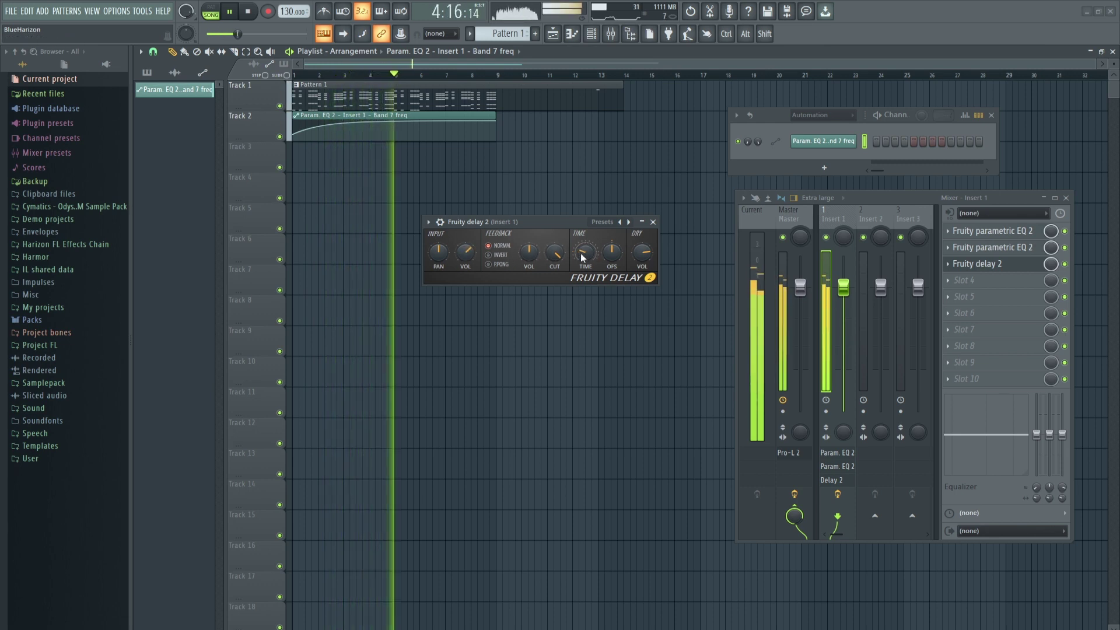
{"action": "mouse_move", "coordinate": [558, 253]}
{"action": "left_mouse_down"}
{"action": "mouse_move", "coordinate": [558, 274]}
{"action": "mouse_move", "coordinate": [564, 251]}
{"action": "left_mouse_up"}
{"action": "left_click", "coordinate": [489, 264]}
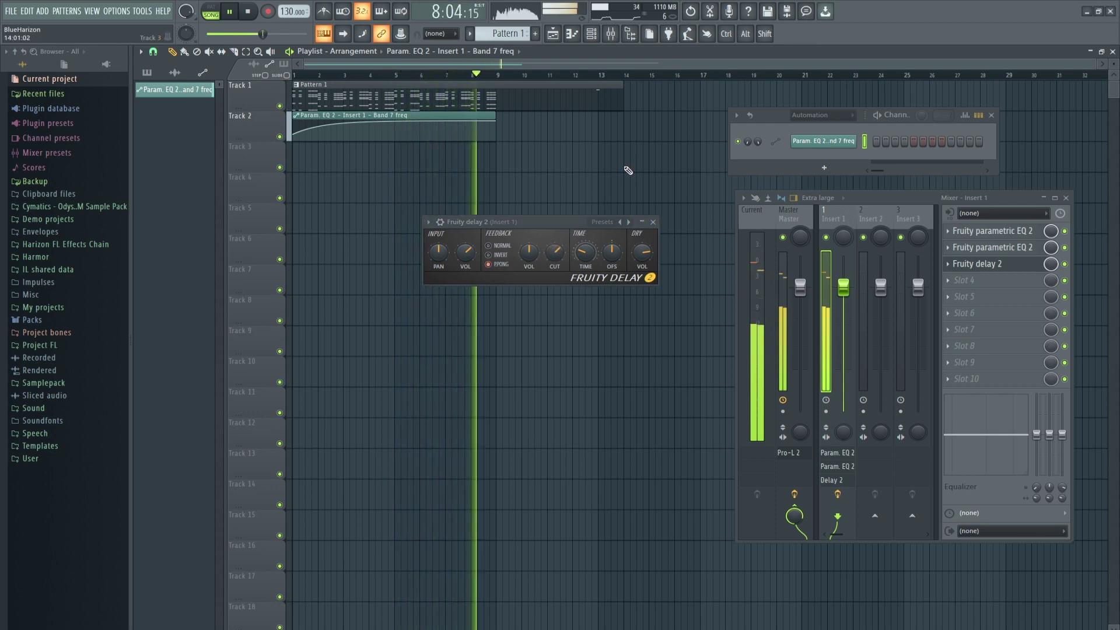
{"action": "key", "text": "space"}
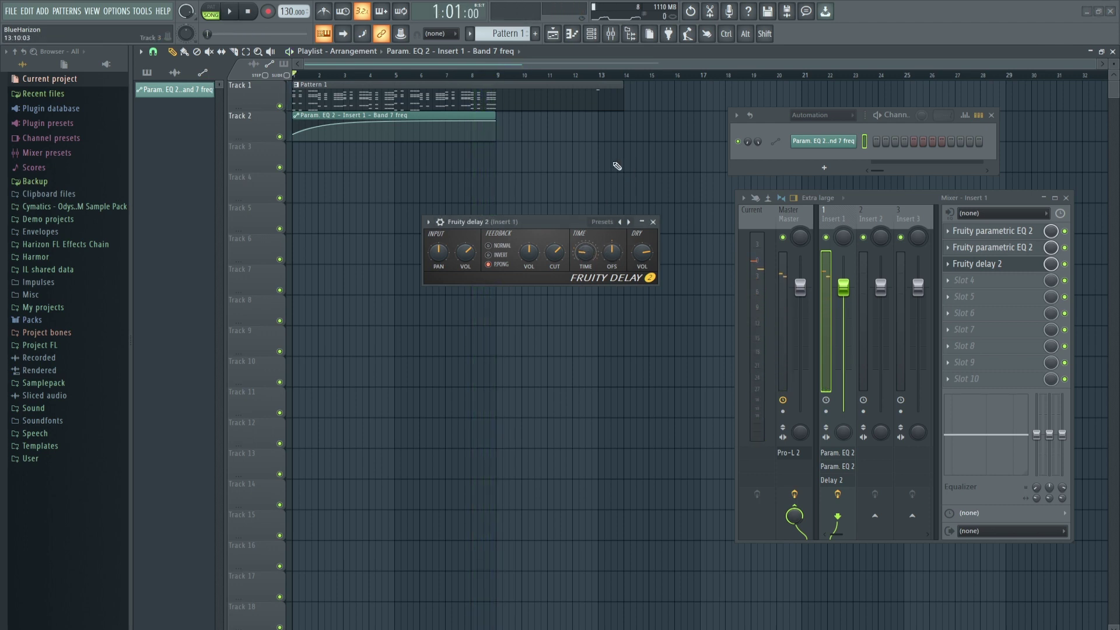
Audition the pattern with the ping-pong delay and close Fruity Delay 2
{"action": "key", "text": "space"}
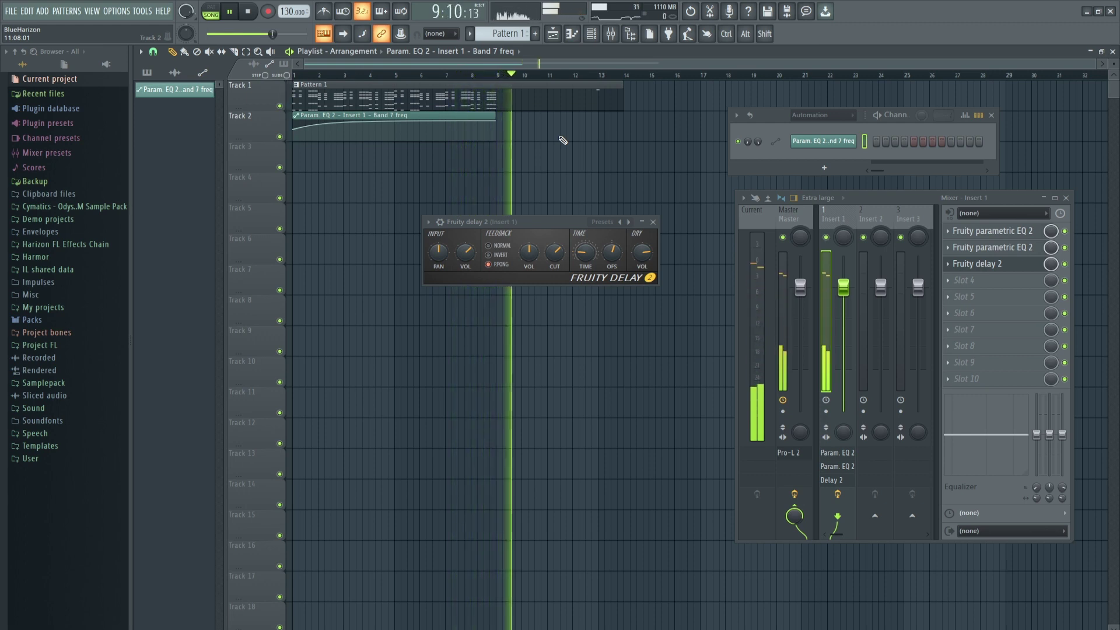
{"action": "key", "text": "space"}
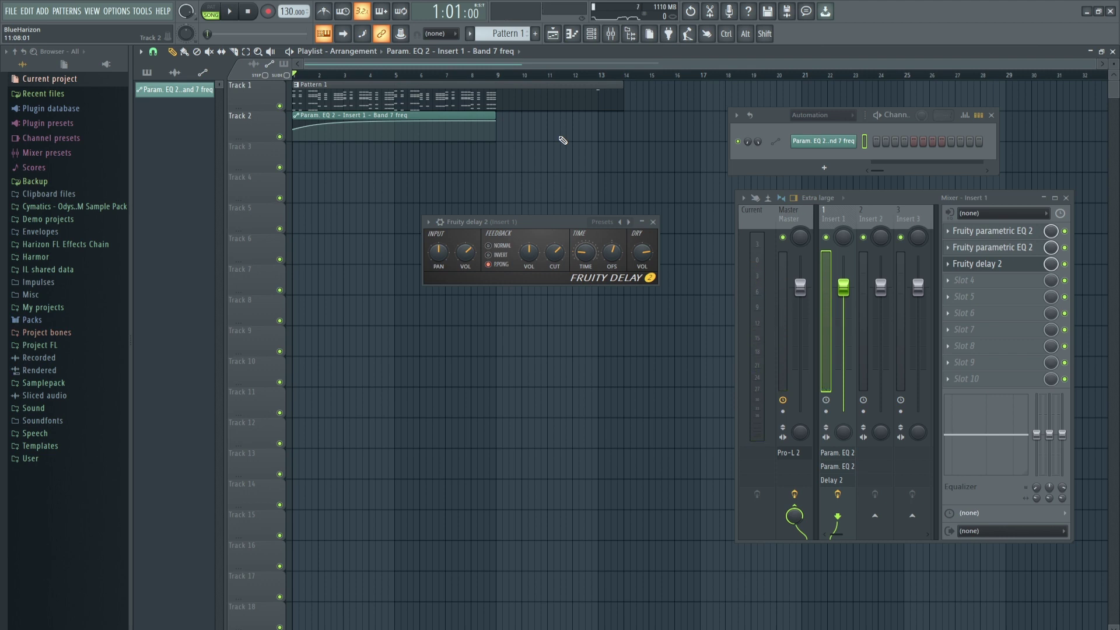
{"action": "left_click", "coordinate": [654, 221]}
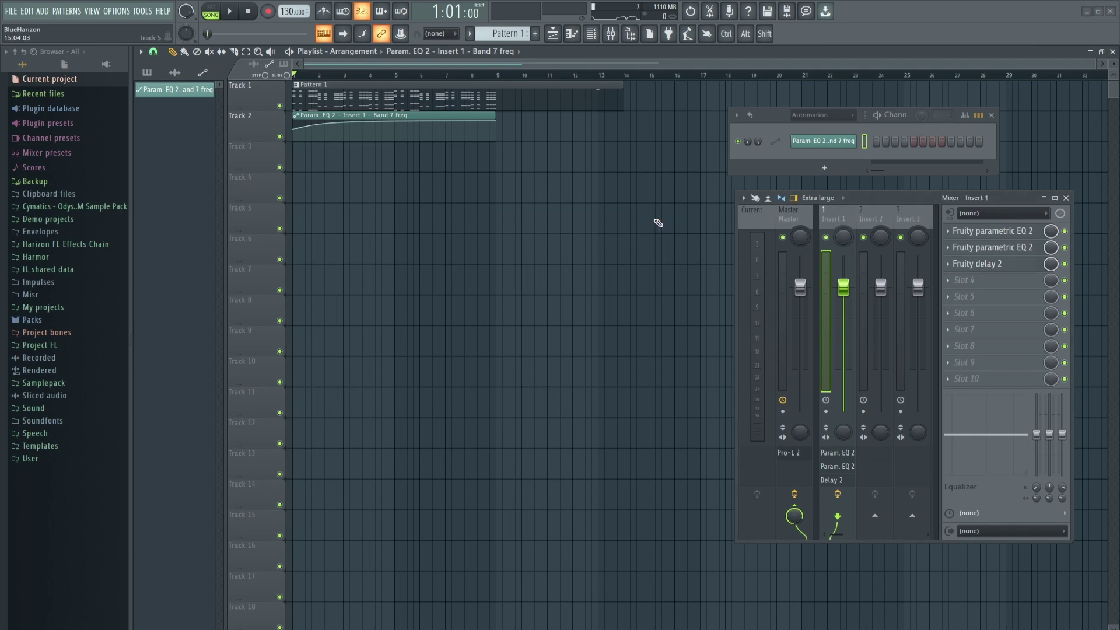
Load Fruity Convolver into effect slot 4 of Insert 1 and apply the Montclair Church (G-Mid) preset
{"action": "left_click", "coordinate": [978, 283]}
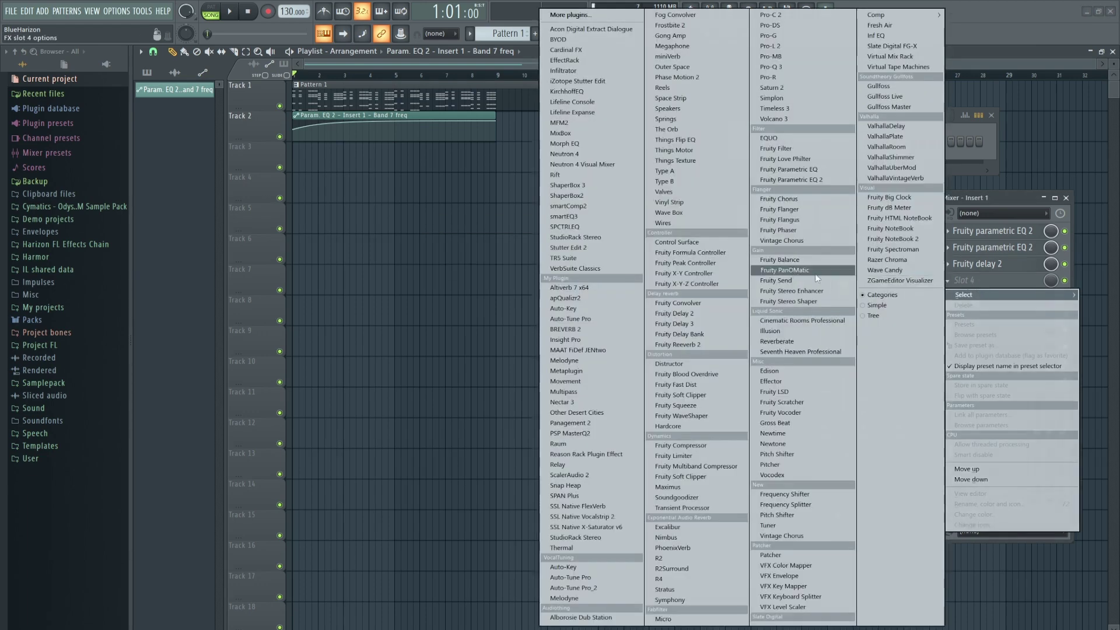
{"action": "left_click", "coordinate": [737, 302]}
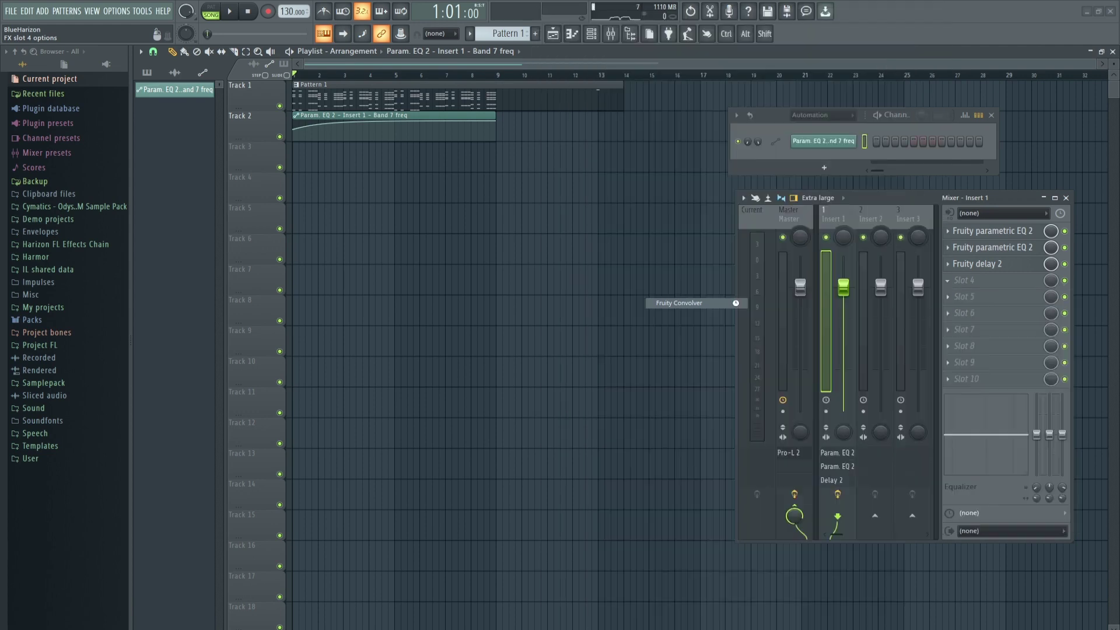
{"action": "left_click_drag", "start_coordinate": [399, 156], "coordinate": [538, 239]}
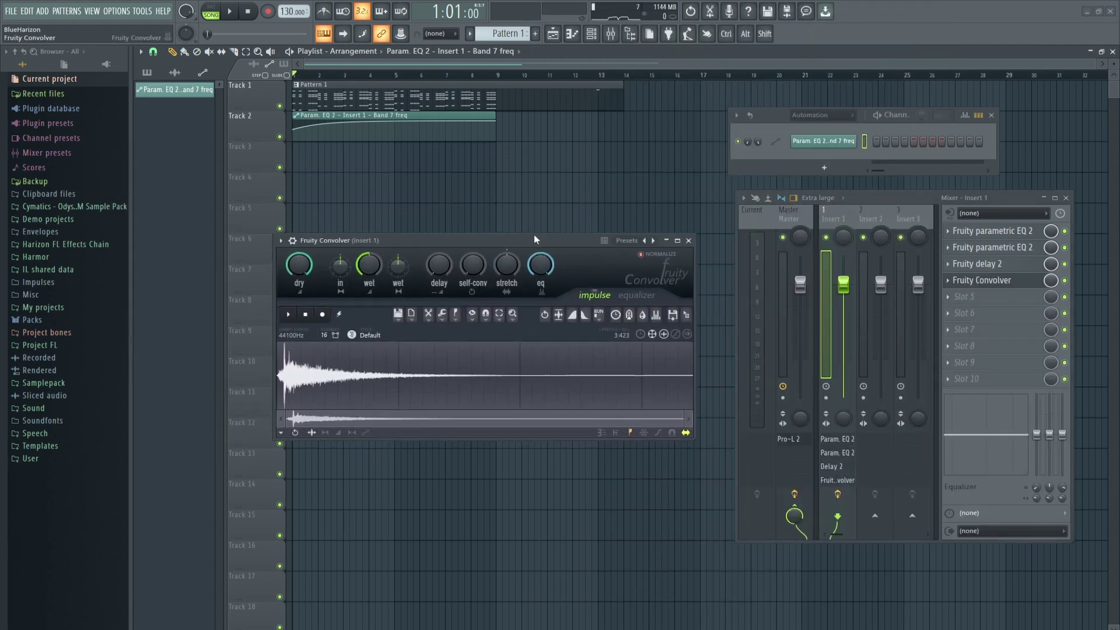
{"action": "left_click", "coordinate": [621, 240]}
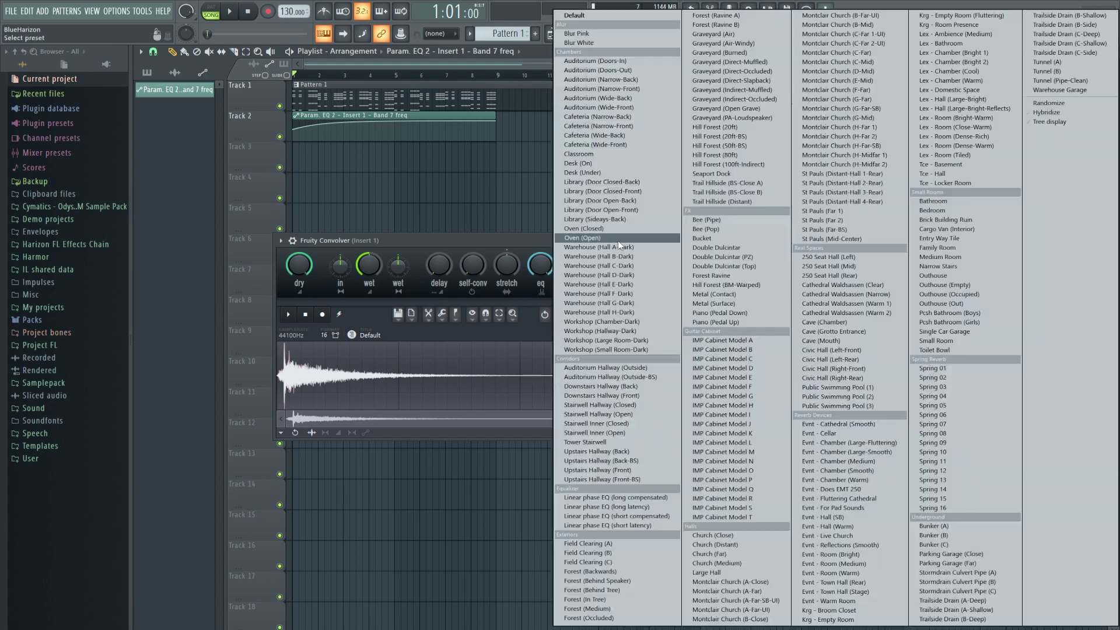
{"action": "left_click", "coordinate": [841, 119]}
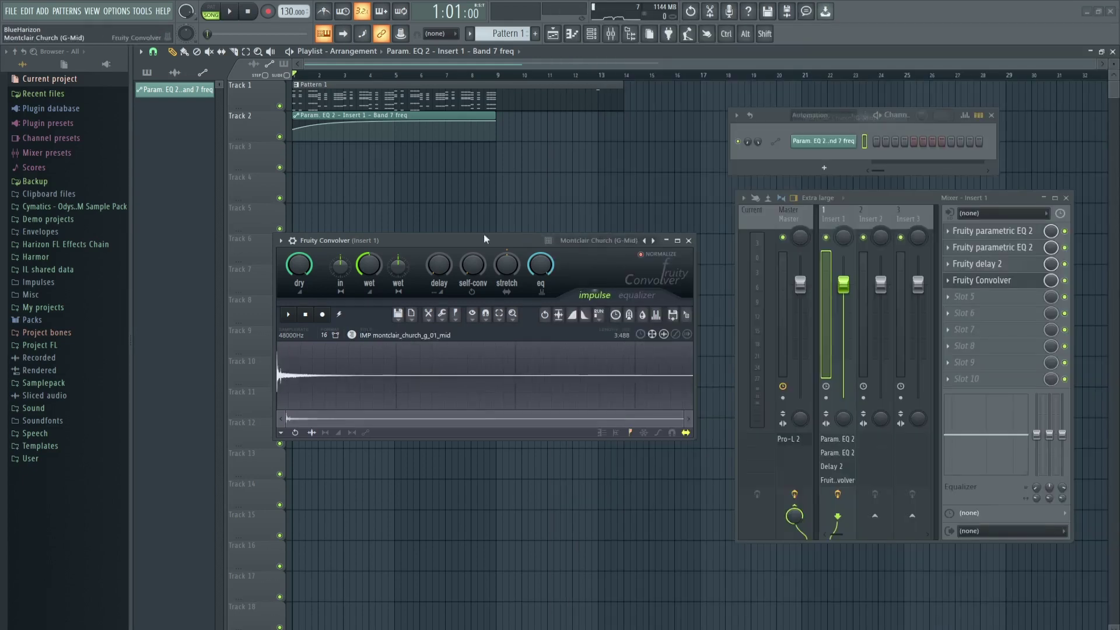
{"action": "left_click_drag", "start_coordinate": [482, 241], "coordinate": [491, 237]}
Lower the convolver's wet level to about -24 dB while auditioning the pattern, and close the plugin
{"action": "key", "text": "space"}
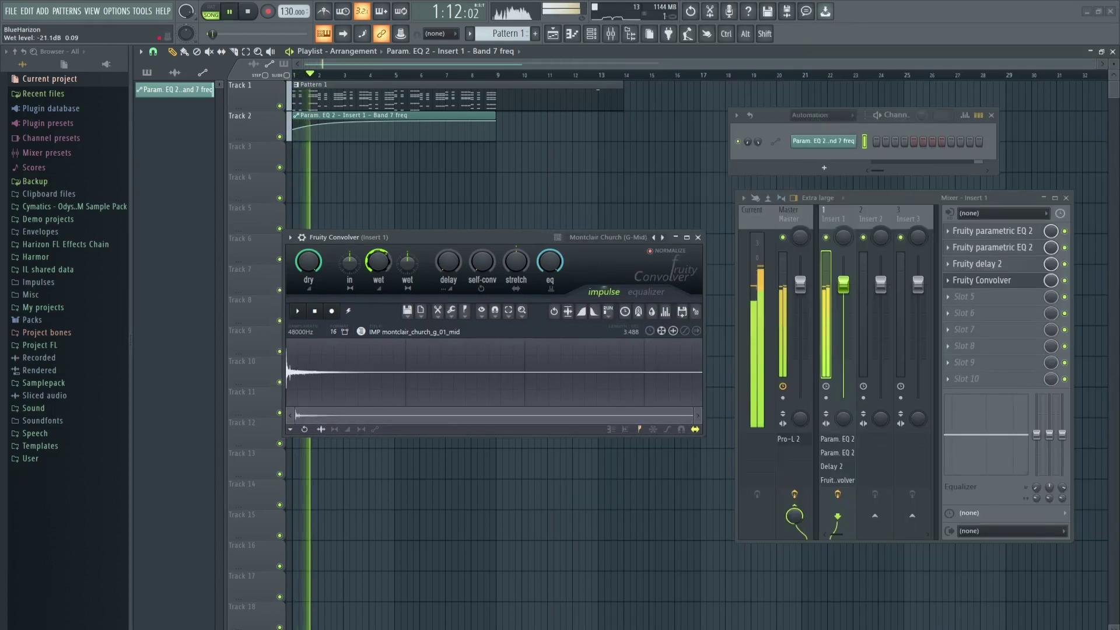
{"action": "left_click_drag", "start_coordinate": [385, 263], "coordinate": [385, 265]}
{"action": "scroll", "coordinate": [385, 262], "scroll_direction": "down", "scroll_amount": 3}
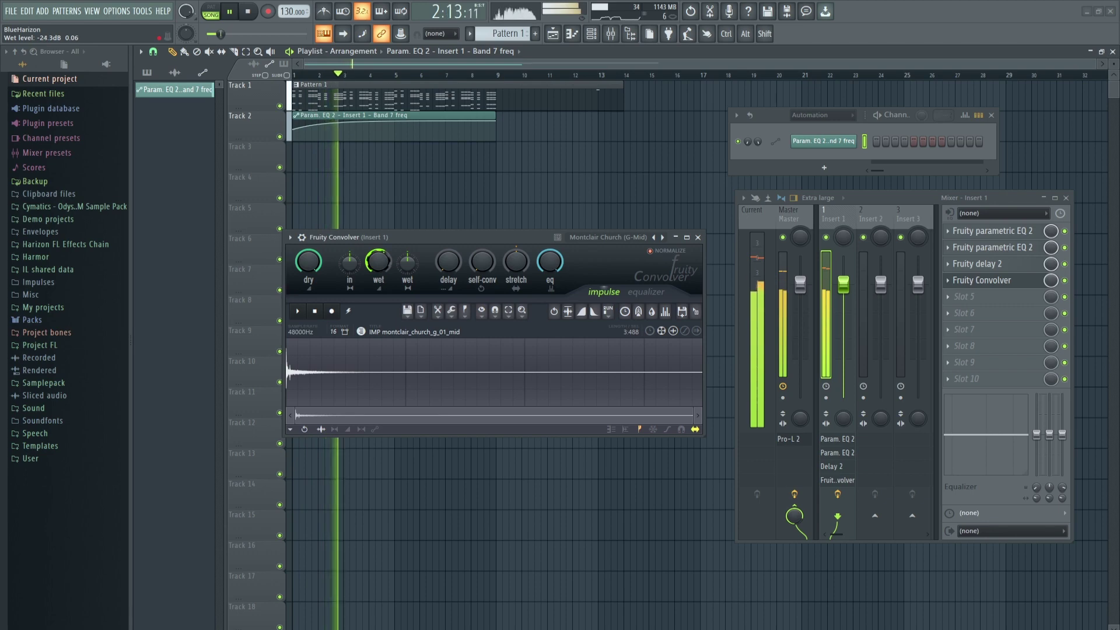
{"action": "scroll", "coordinate": [385, 264], "scroll_direction": "down", "scroll_amount": 1}
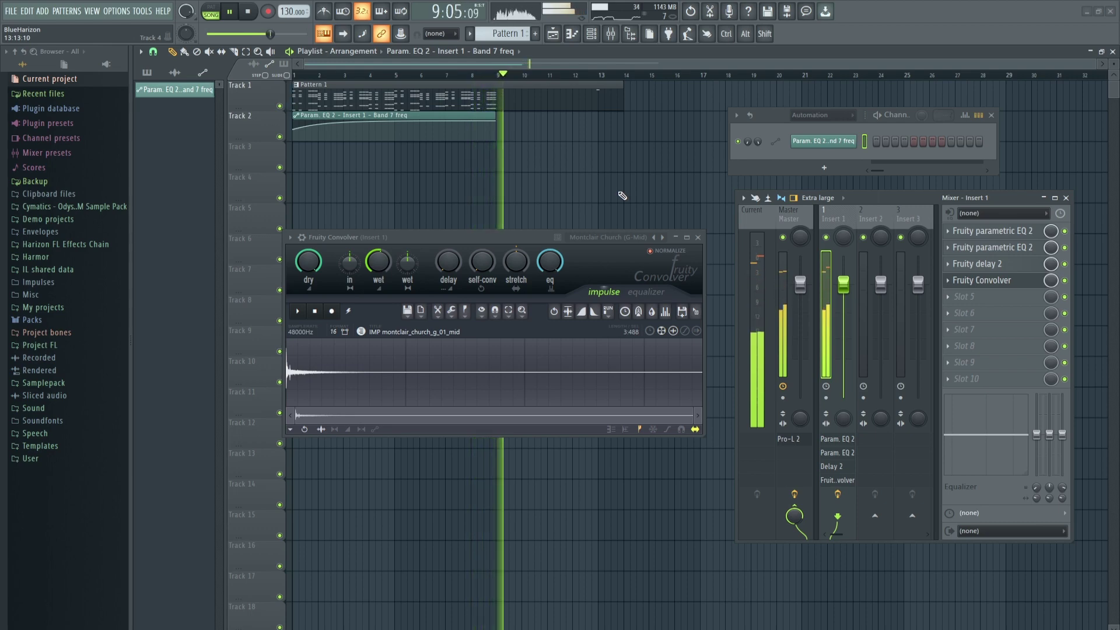
{"action": "key", "text": "space"}
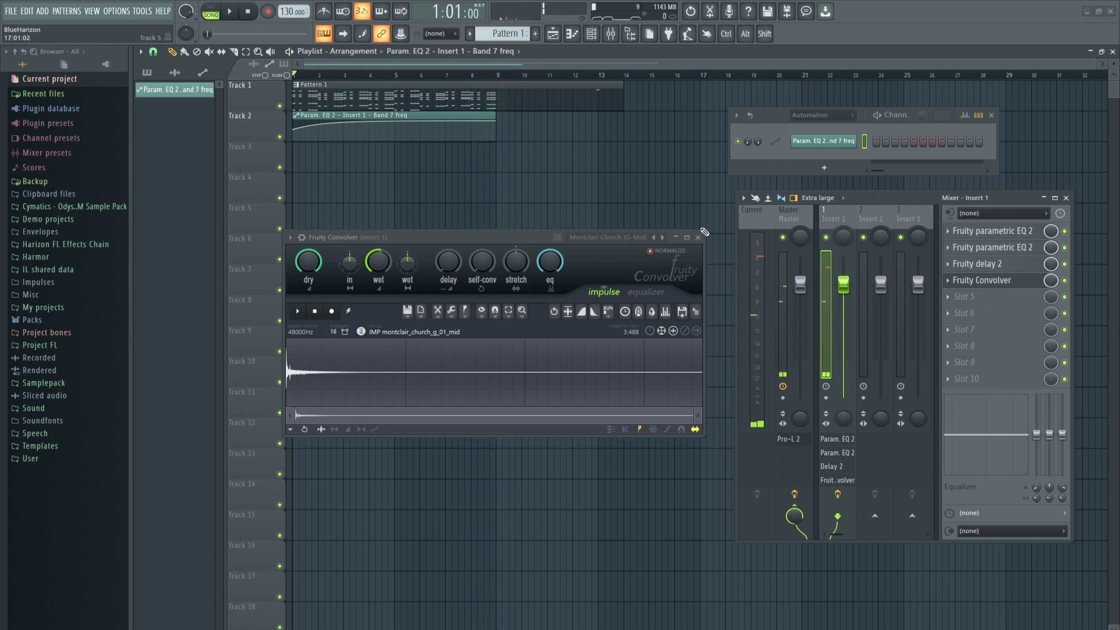
{"action": "left_click", "coordinate": [698, 237]}
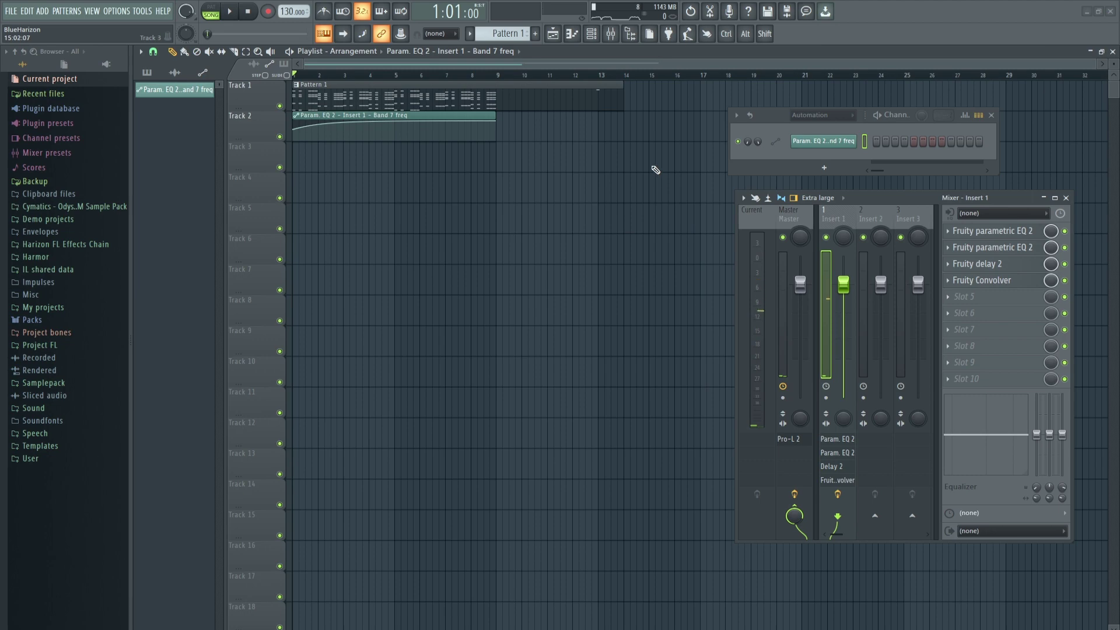
Load Fruity Fast Dist into effect slot 5 of Insert 1 and place its window over the middle of the playlist
{"action": "left_click", "coordinate": [950, 297]}
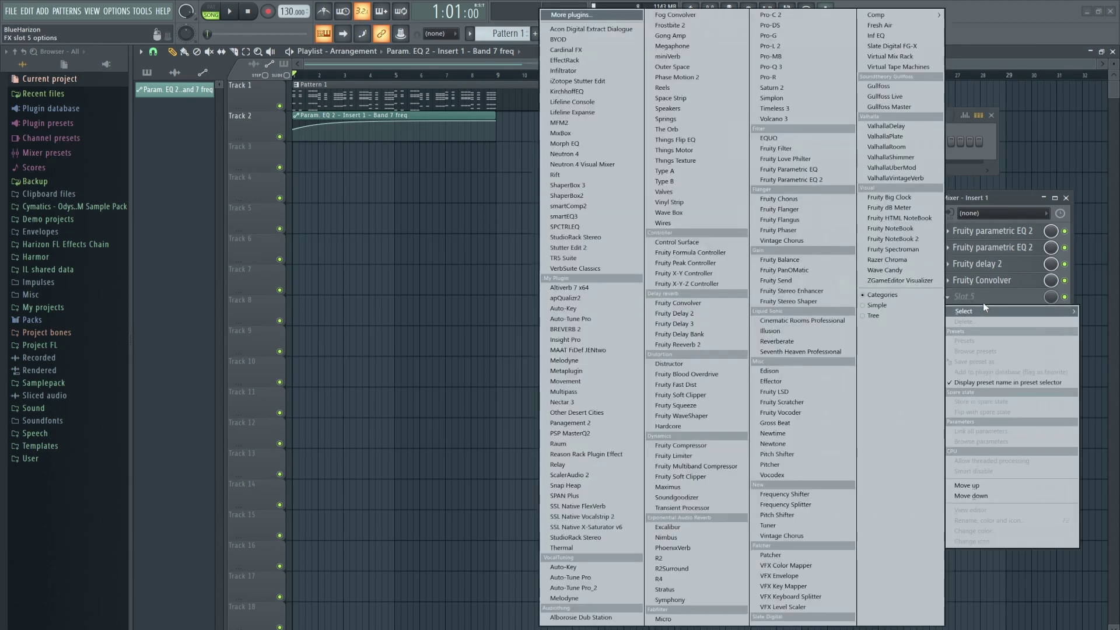
{"action": "left_click", "coordinate": [723, 383]}
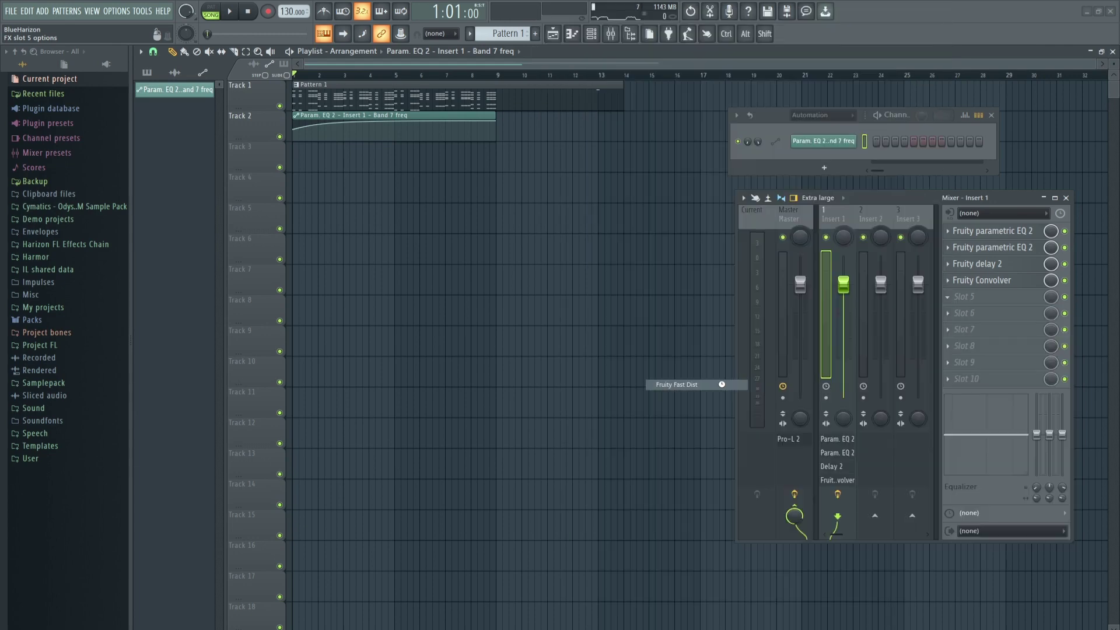
{"action": "left_click_drag", "start_coordinate": [211, 114], "coordinate": [506, 272]}
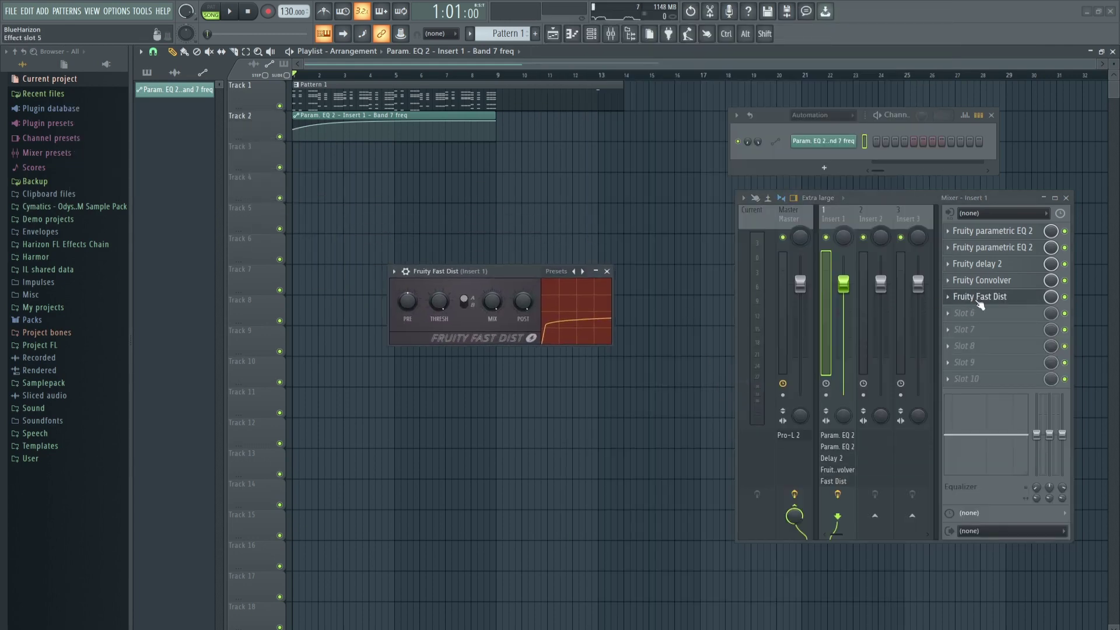
{"action": "left_click_drag", "start_coordinate": [980, 304], "coordinate": [979, 233]}
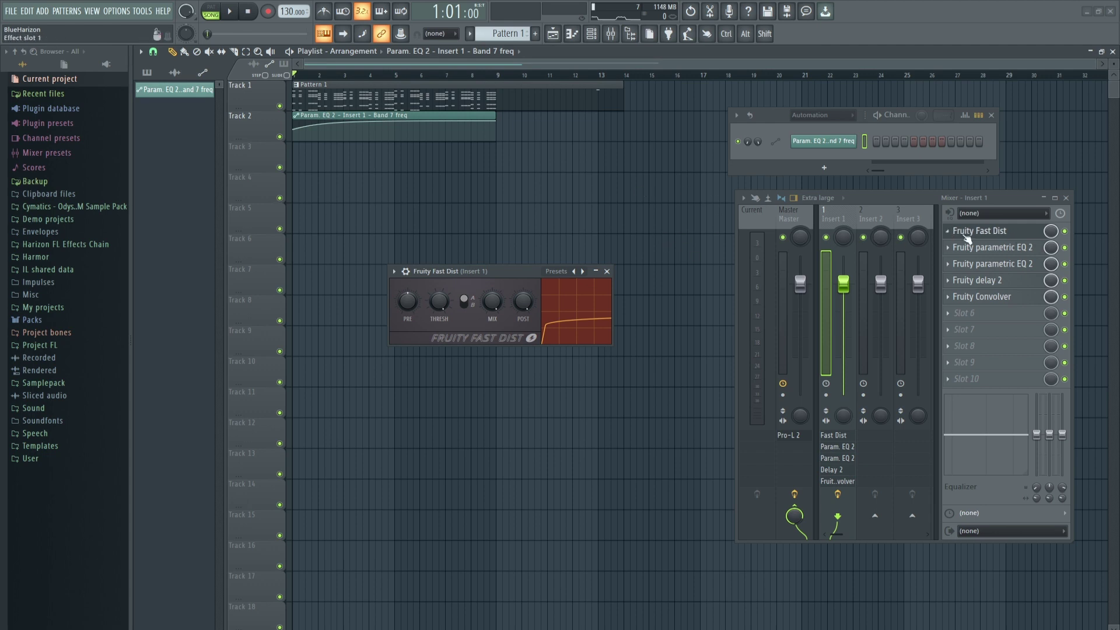
{"action": "left_click_drag", "start_coordinate": [985, 251], "coordinate": [985, 298]}
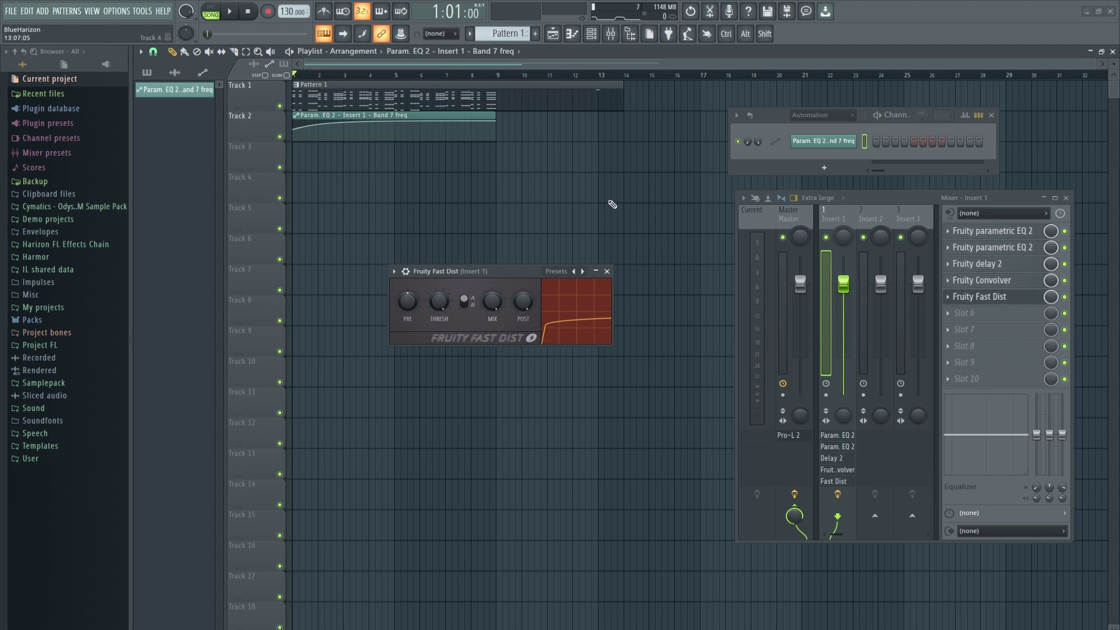
Lower Fruity Fast Dist's mix level to about 73% while auditioning the pattern
{"action": "left_click_drag", "start_coordinate": [493, 301], "coordinate": [492, 296]}
{"action": "key", "text": "space"}
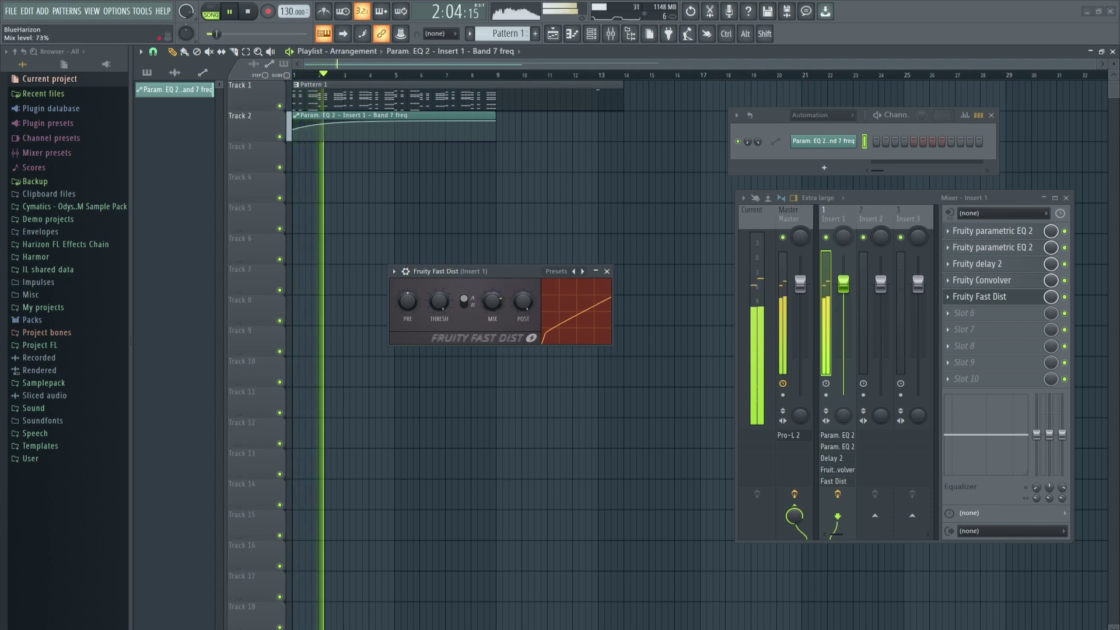
{"action": "key", "text": "space"}
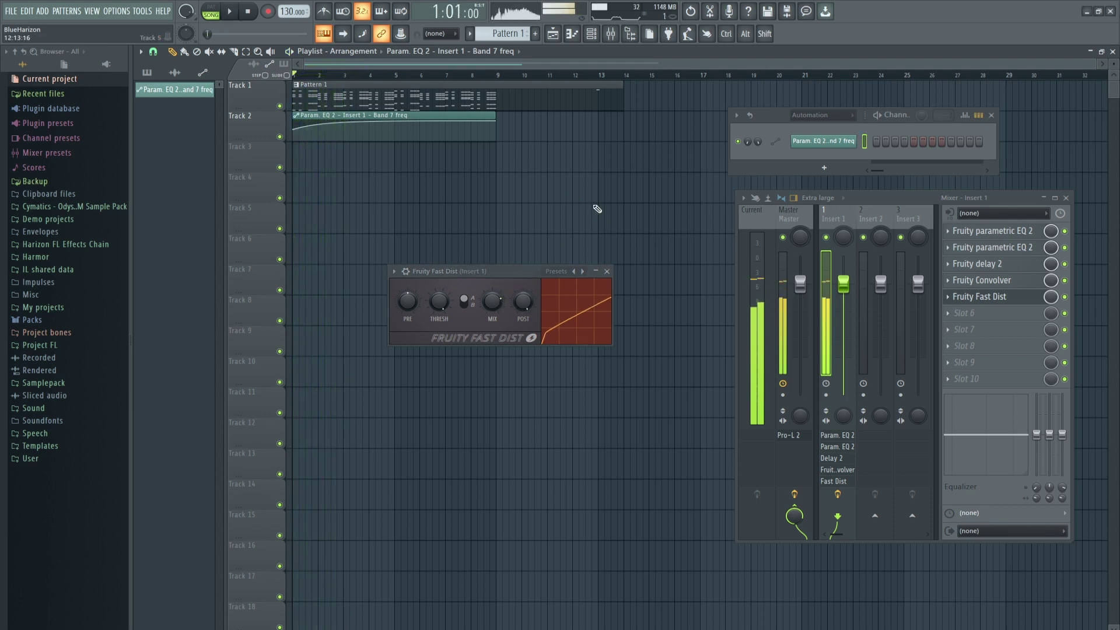
Move Fruity Fast Dist to the first effect slot of Insert 1, audition the pattern, and close the plugin
{"action": "left_click_drag", "start_coordinate": [1009, 304], "coordinate": [991, 230]}
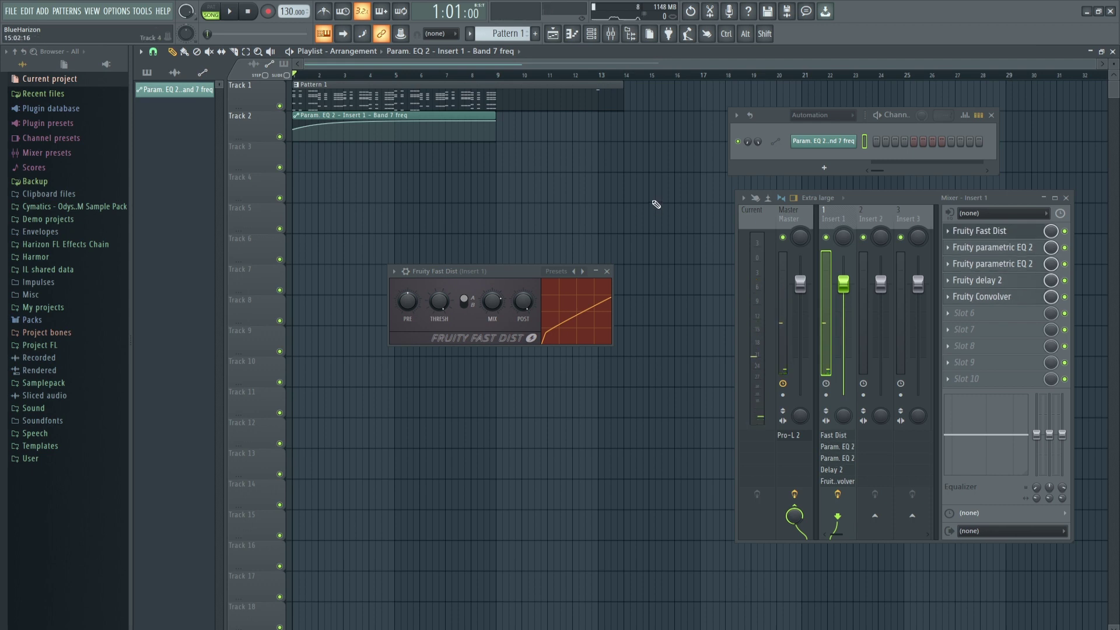
{"action": "key", "text": "space"}
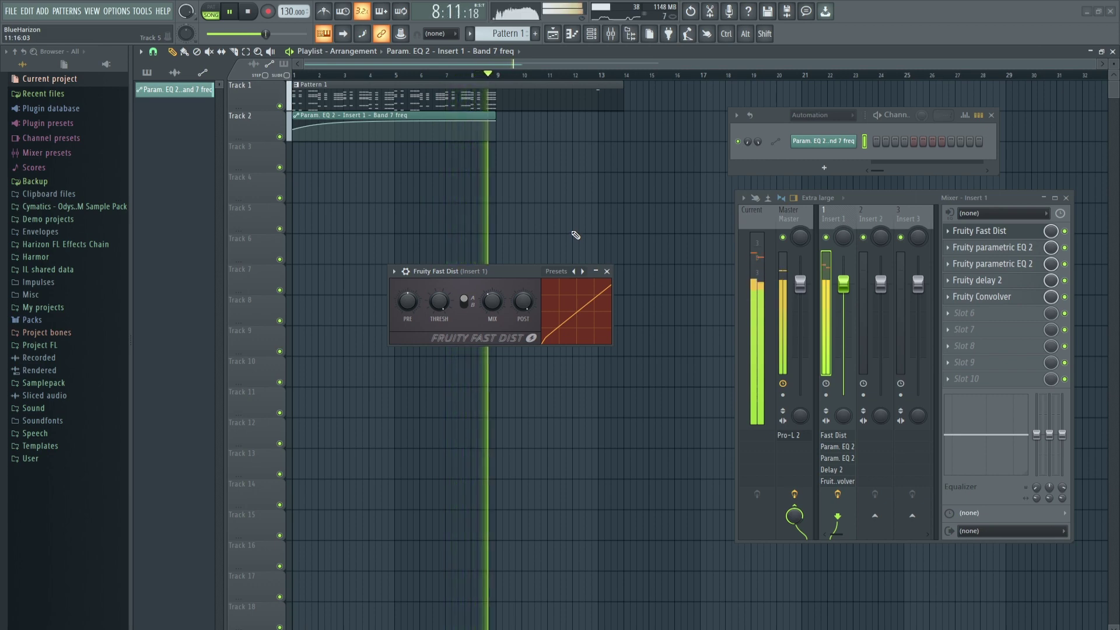
{"action": "key", "text": "space"}
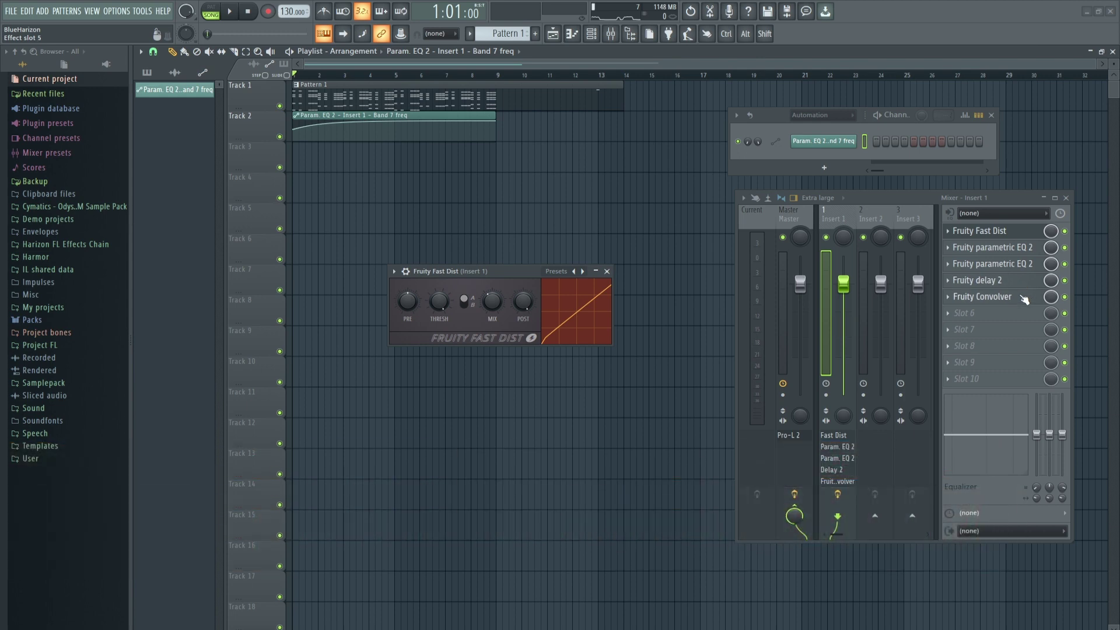
{"action": "left_click", "coordinate": [607, 272]}
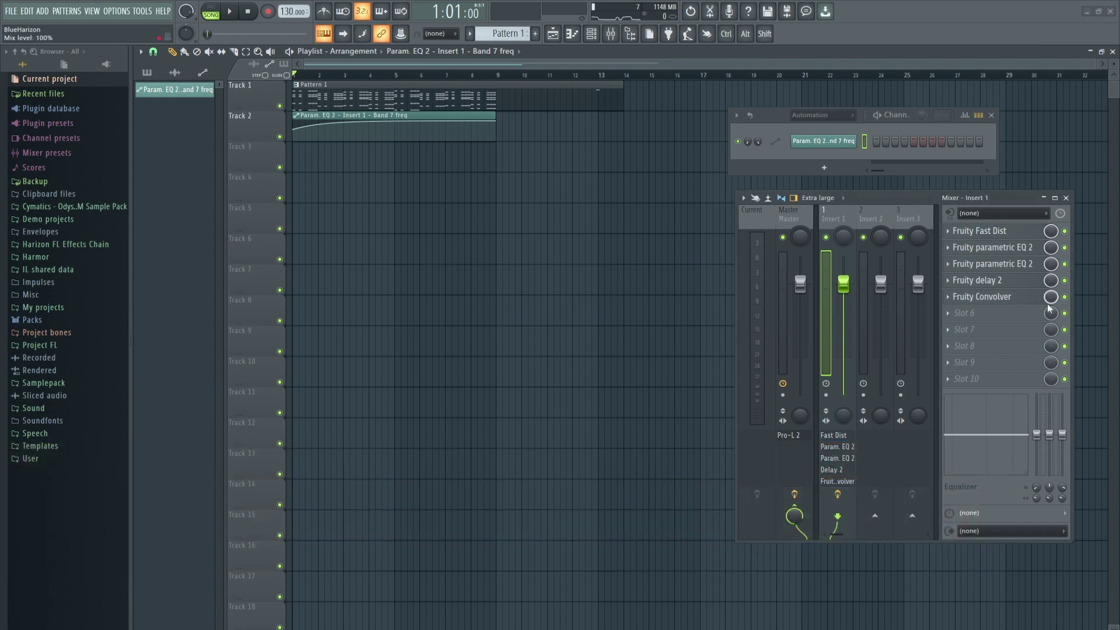
Load Fruity Compressor into effect slot 6 of Insert 1, close its window and move it to the first slot
{"action": "left_click", "coordinate": [1011, 319]}
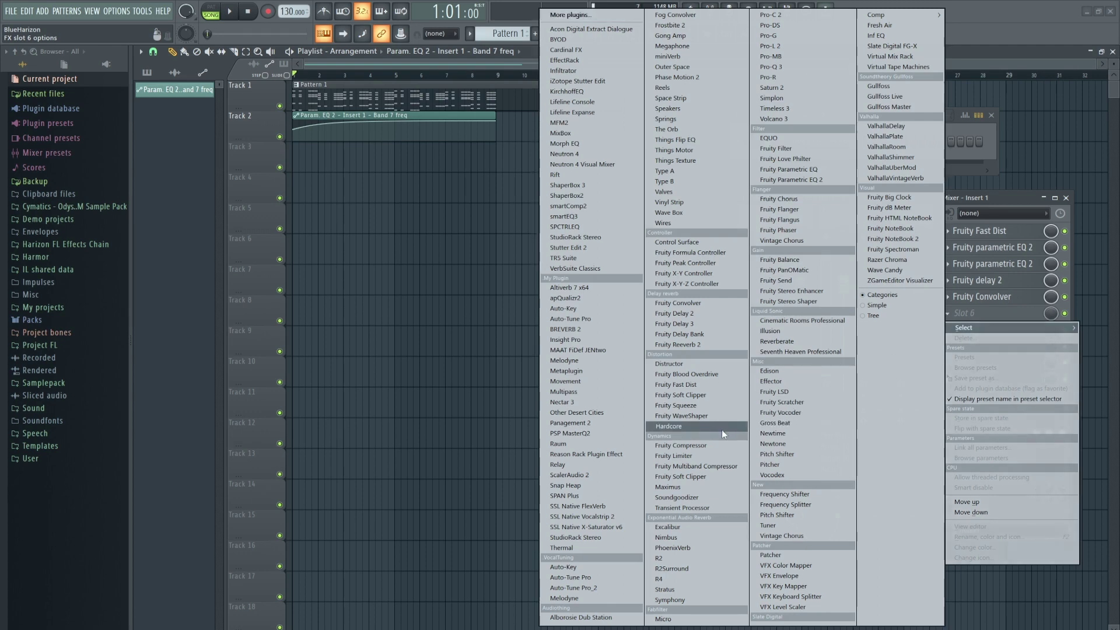
{"action": "left_click", "coordinate": [680, 445]}
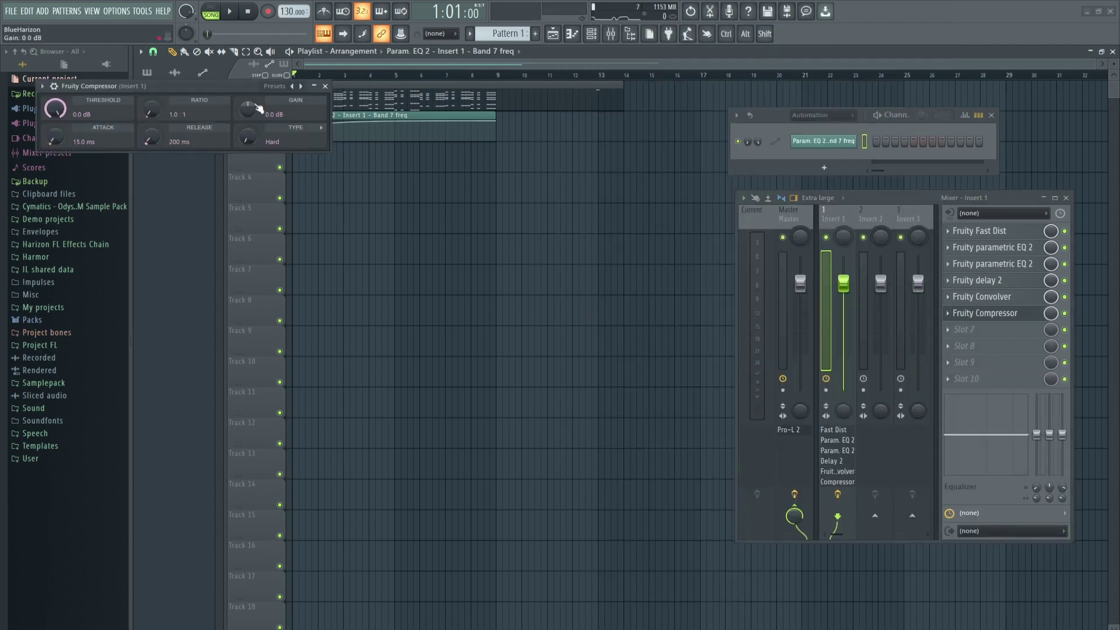
{"action": "left_click_drag", "start_coordinate": [243, 92], "coordinate": [561, 240]}
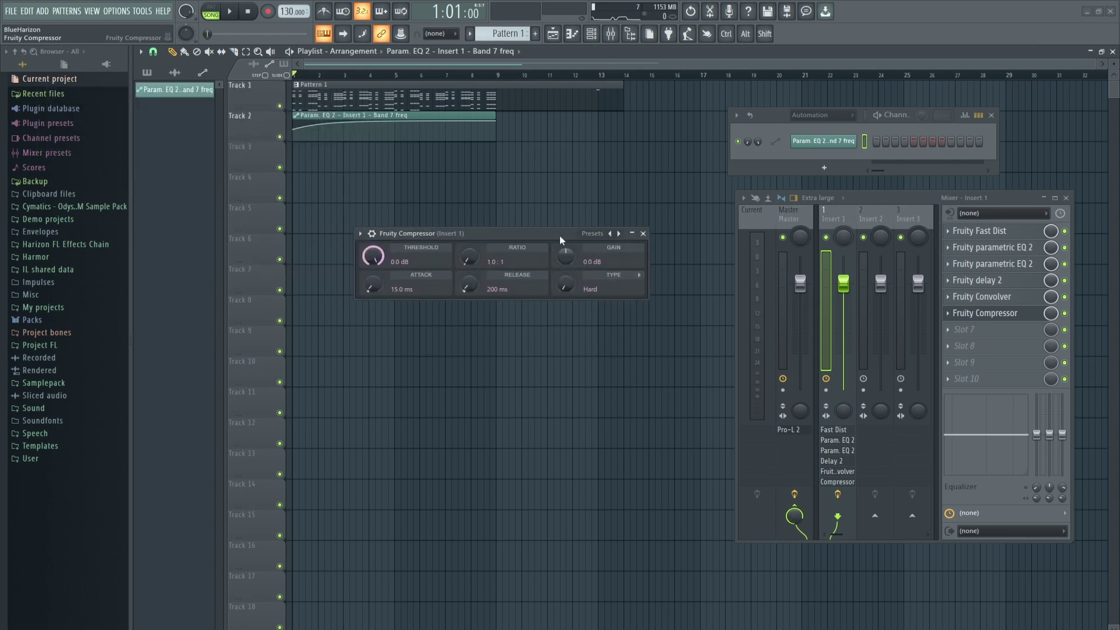
{"action": "left_click", "coordinate": [643, 233]}
{"action": "left_click_drag", "start_coordinate": [1013, 313], "coordinate": [1017, 235]}
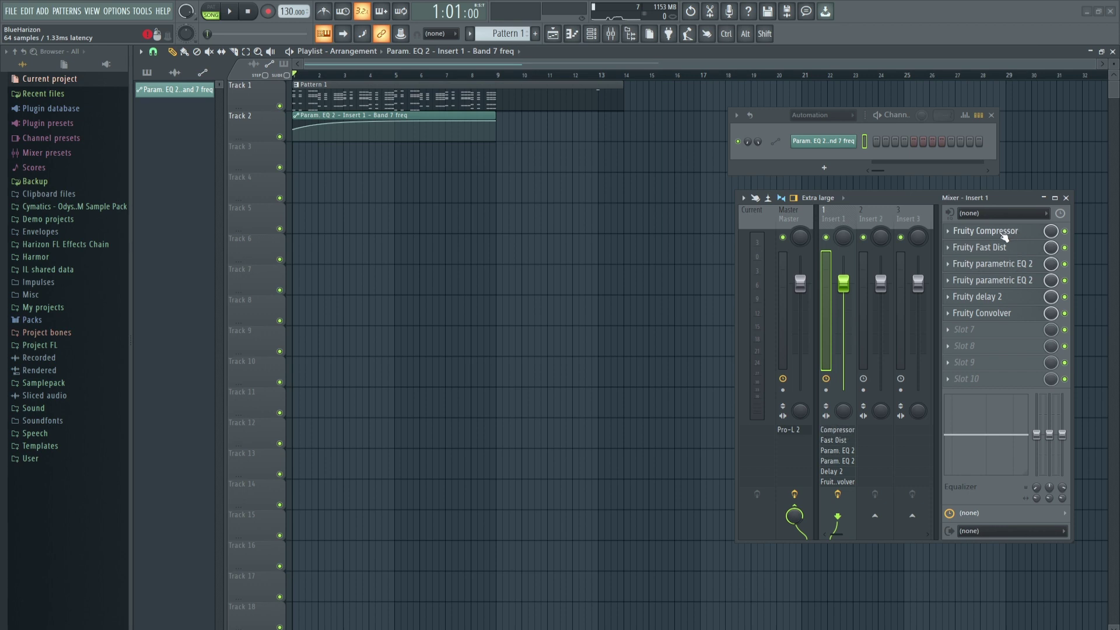
Set the compressor's threshold to -21.6 dB, ratio to 3.3:1 and gain to 2.9 dB during playback
{"action": "left_click", "coordinate": [1005, 233]}
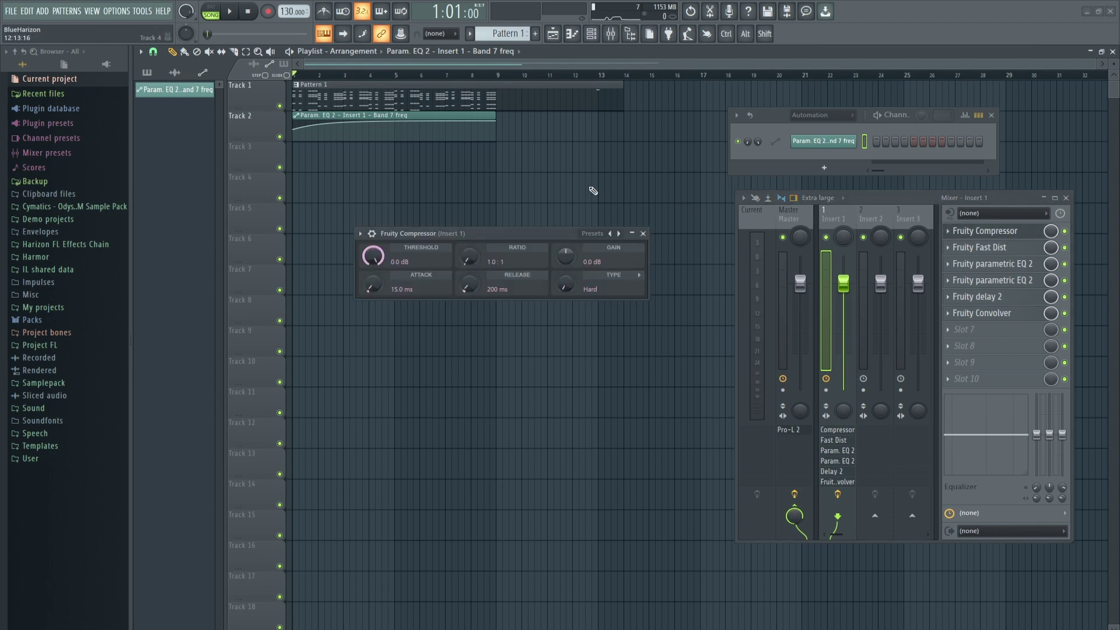
{"action": "key", "text": "space"}
{"action": "left_click_drag", "start_coordinate": [373, 257], "coordinate": [375, 261]}
{"action": "left_click_drag", "start_coordinate": [469, 260], "coordinate": [465, 262]}
{"action": "left_click_drag", "start_coordinate": [566, 255], "coordinate": [565, 250]}
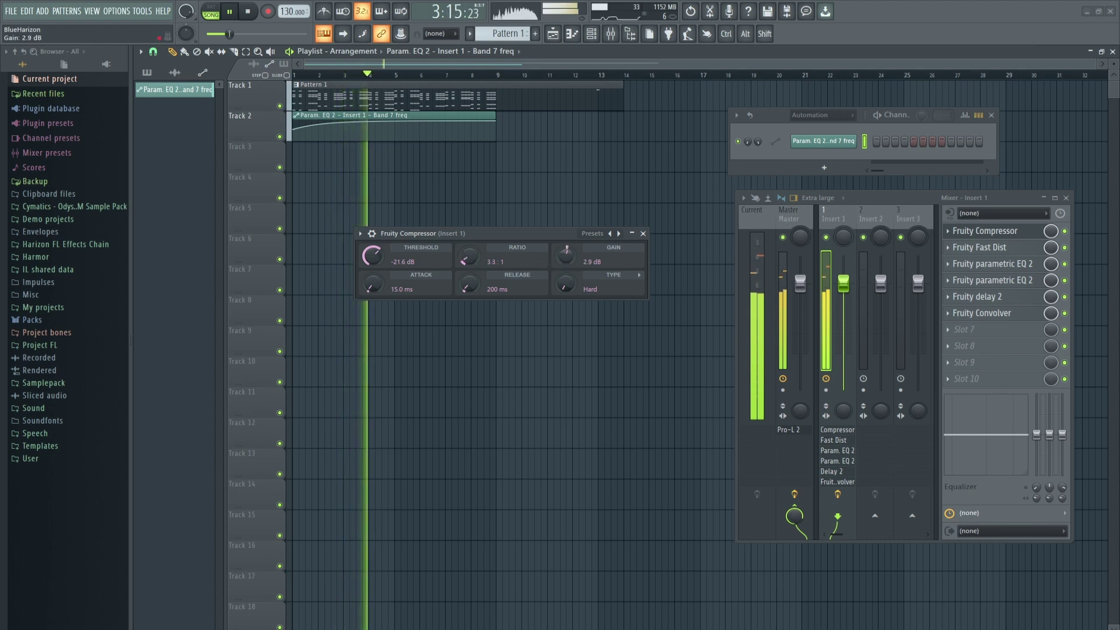
Set the compressor's attack to 60 ms, try a 260 ms release, undo the release change and stop playback
{"action": "left_click_drag", "start_coordinate": [372, 285], "coordinate": [372, 279]}
{"action": "left_click_drag", "start_coordinate": [467, 284], "coordinate": [467, 282]}
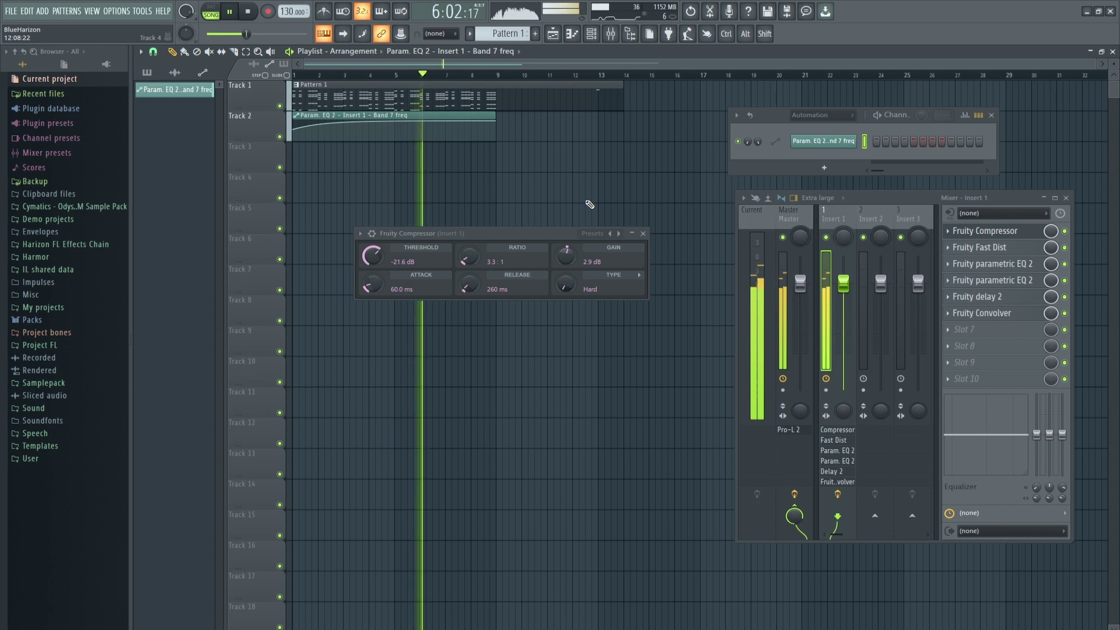
{"action": "key", "text": "ctrl+z"}
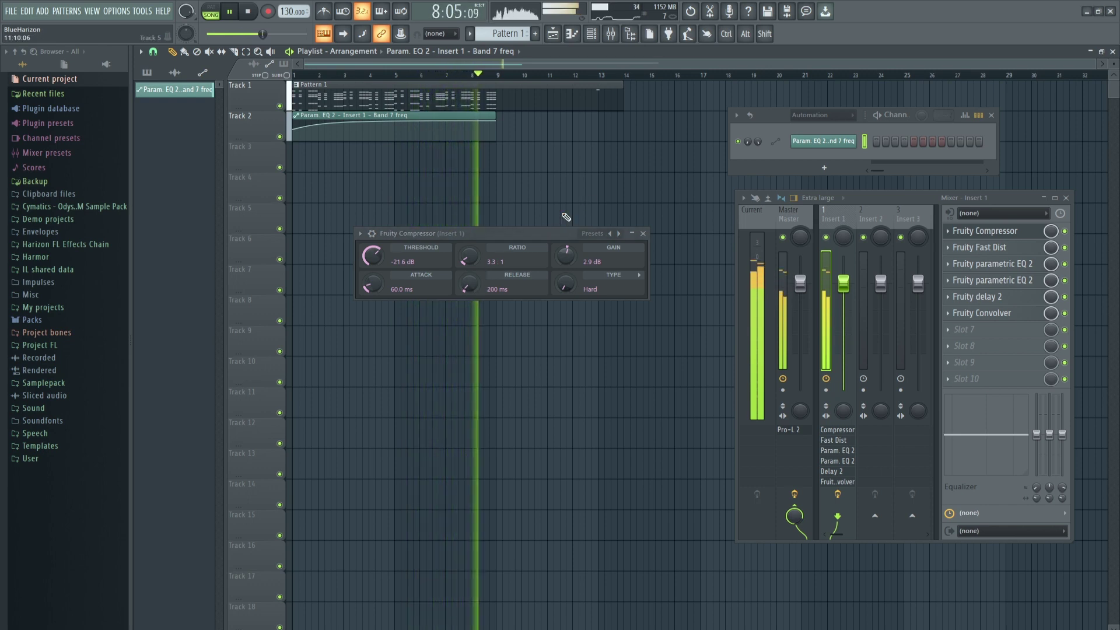
{"action": "key", "text": "space"}
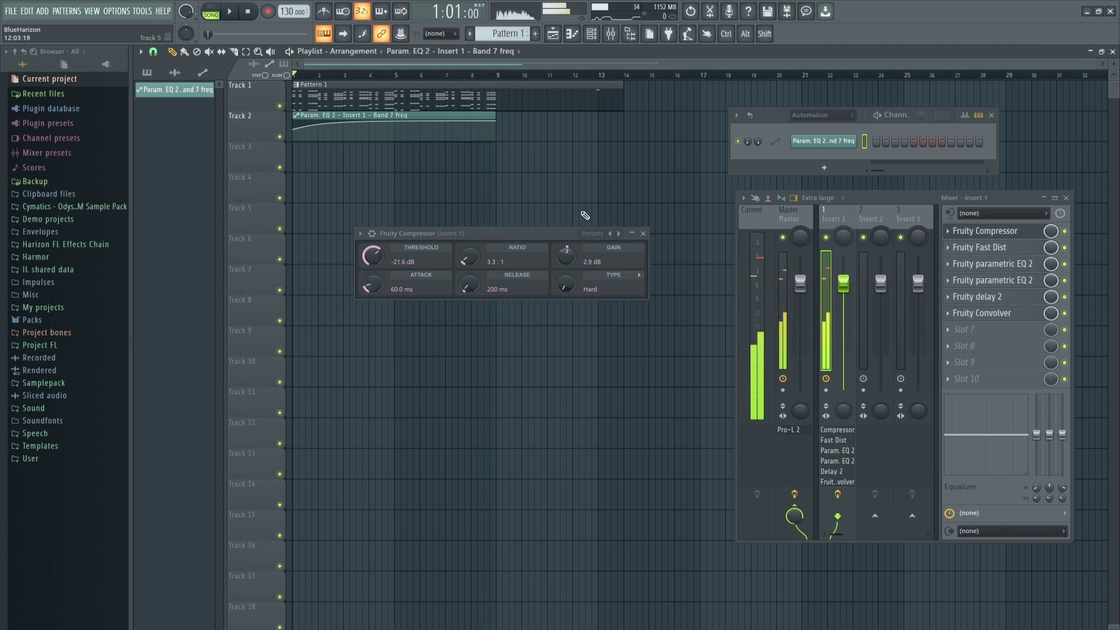